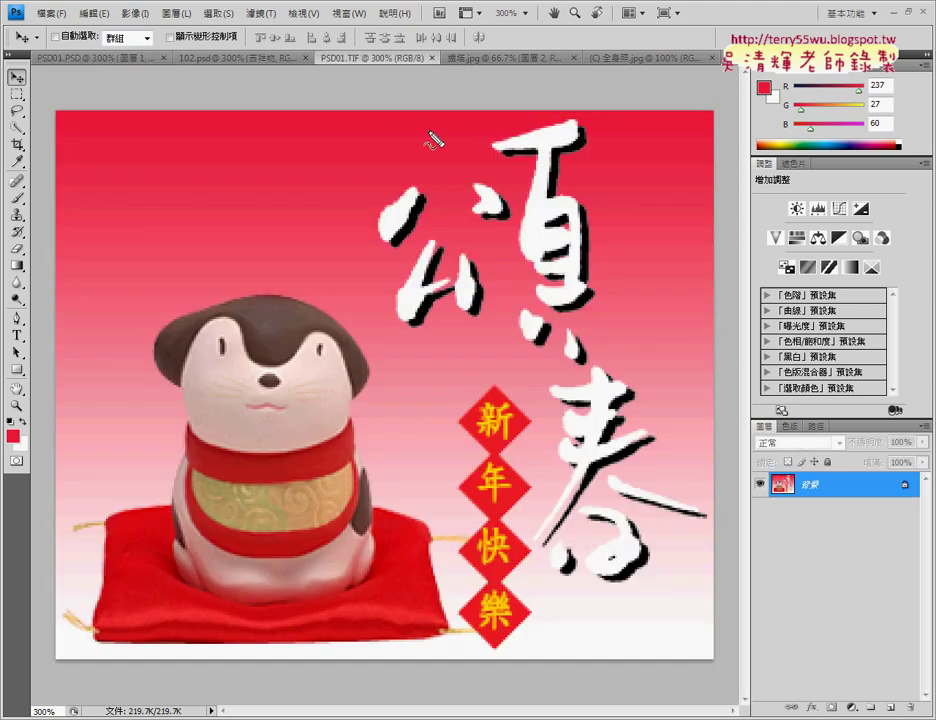
# - Mark the mascot and 頌春 calligraphy on the reference card, then clear the marks and switch to 102.psd
pyautogui.moveTo(145, 82)
pyautogui.mouseDown()
pyautogui.moveTo(132, 104)
pyautogui.moveTo(172, 105)
pyautogui.mouseUp()
pyautogui.moveTo(152, 506); pyautogui.dragTo(165, 534)
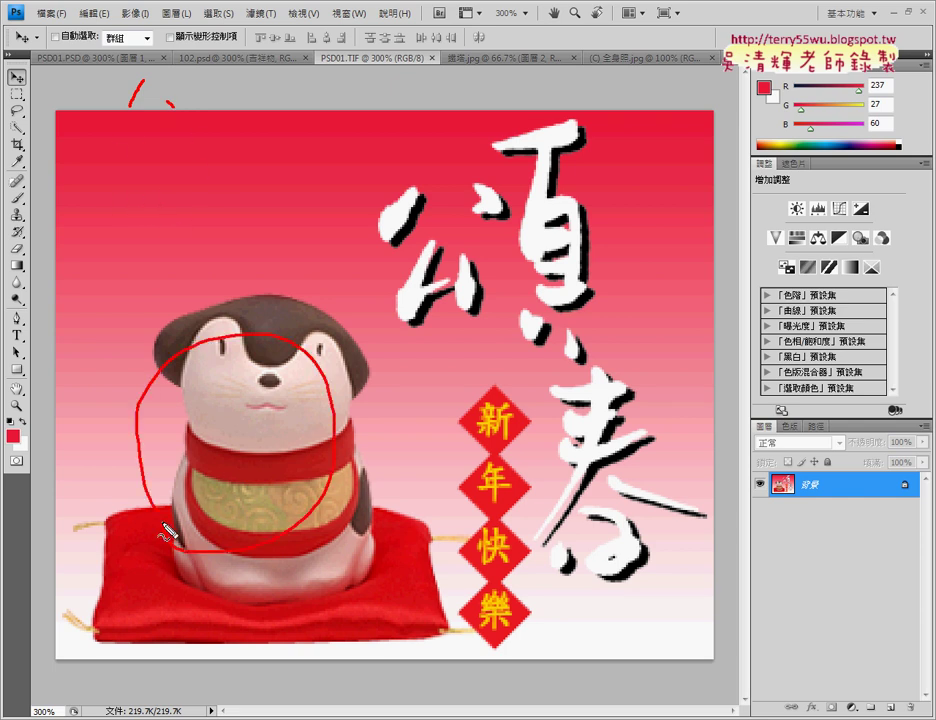
pyautogui.moveTo(485, 352)
pyautogui.mouseDown()
pyautogui.moveTo(538, 418)
pyautogui.moveTo(455, 572)
pyautogui.mouseUp()
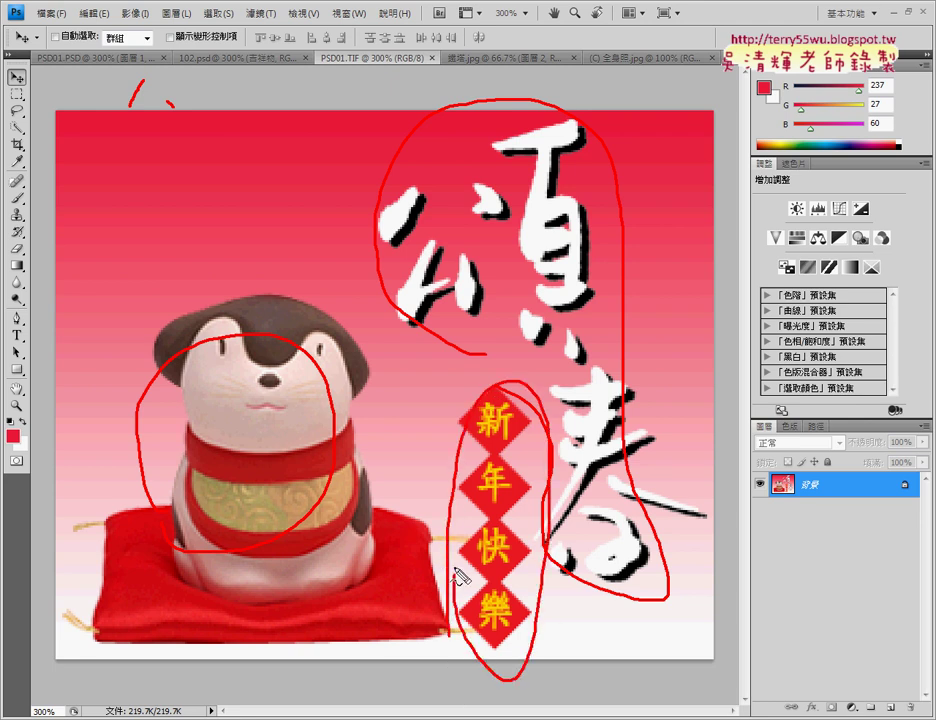
pyautogui.press('Escape')
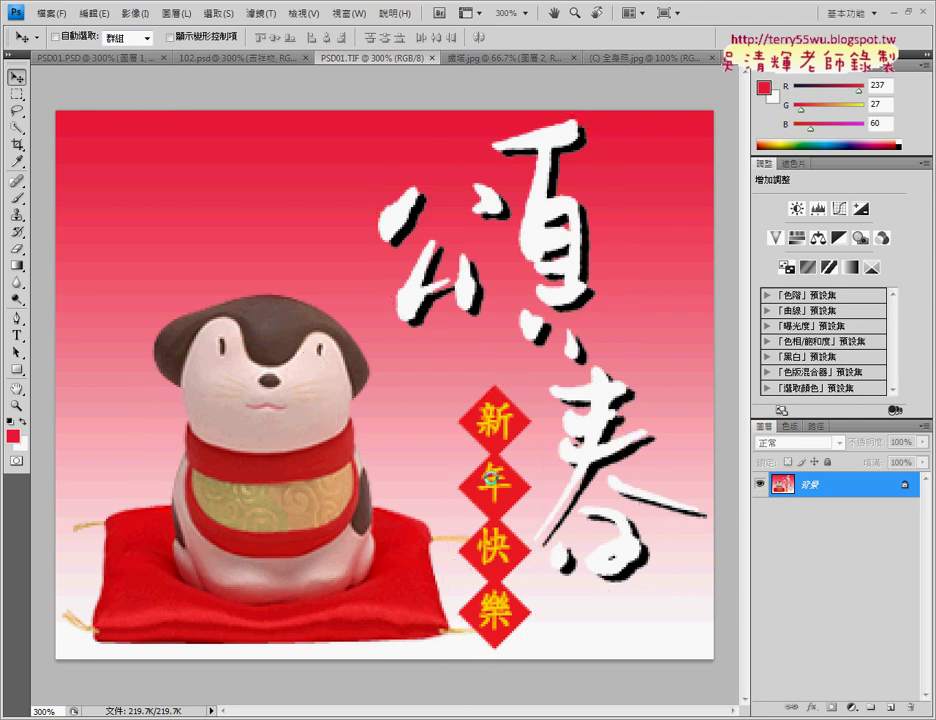
pyautogui.click(231, 58)
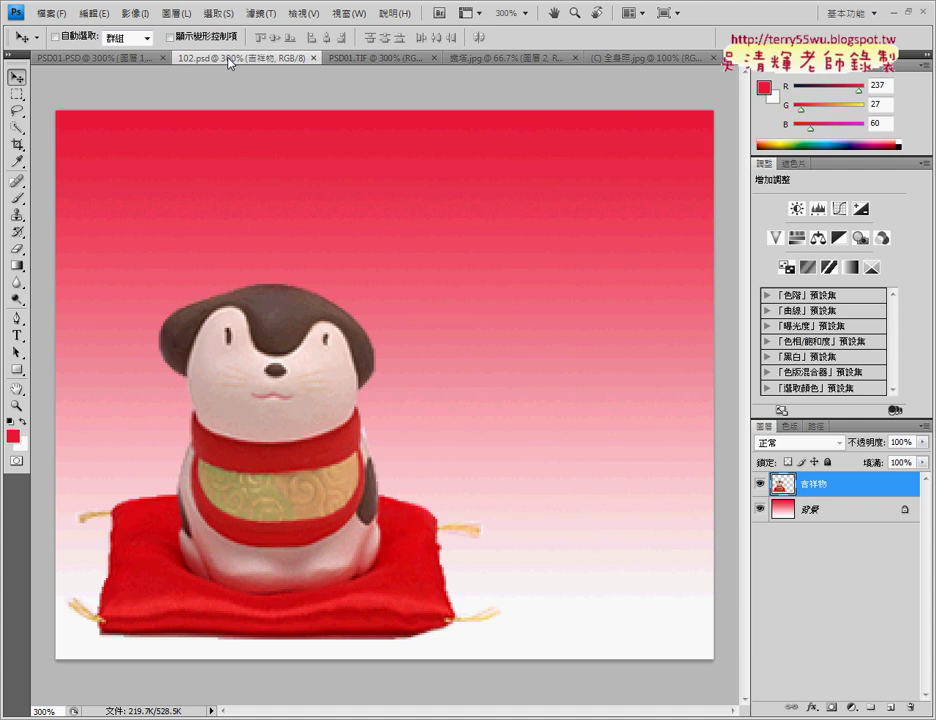
# - Close 102.psd and 全身照.jpg, leaving PSD01.PSD active
pyautogui.click(306, 58)
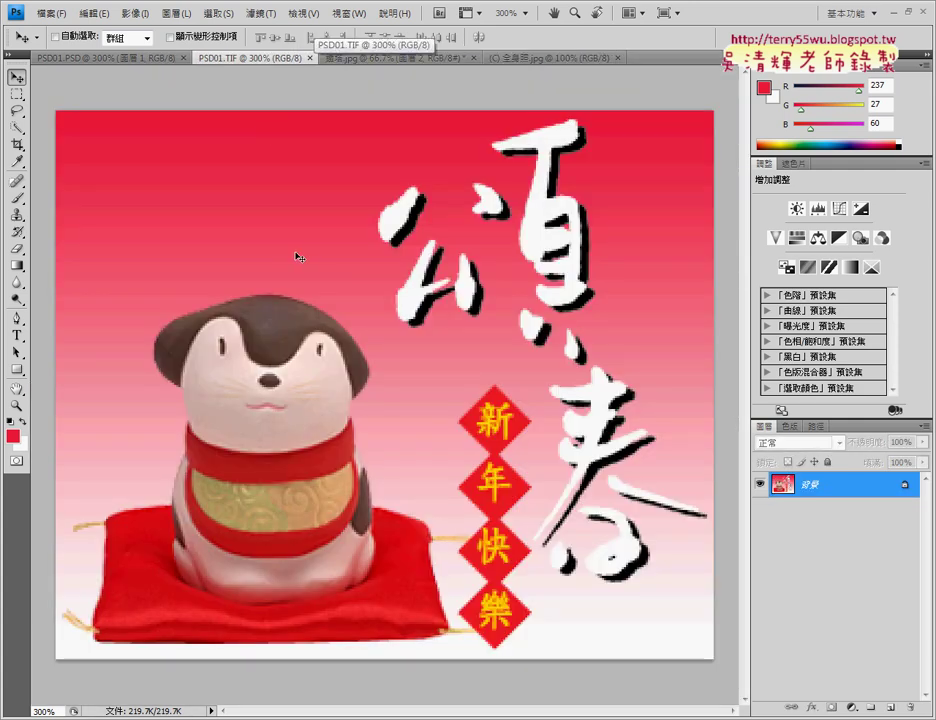
pyautogui.click(112, 60)
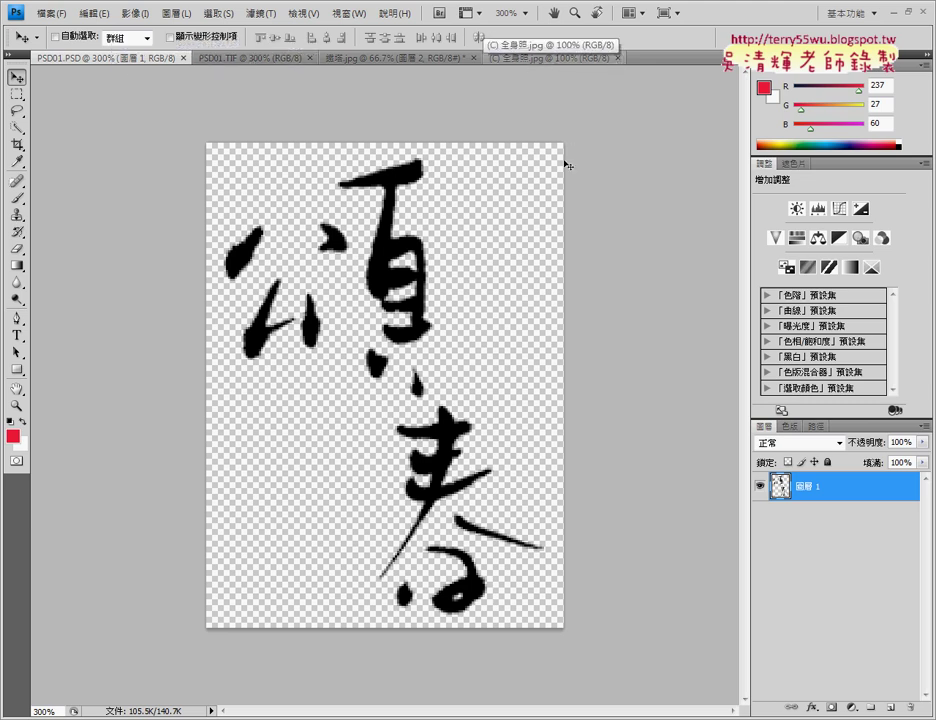
pyautogui.click(616, 57)
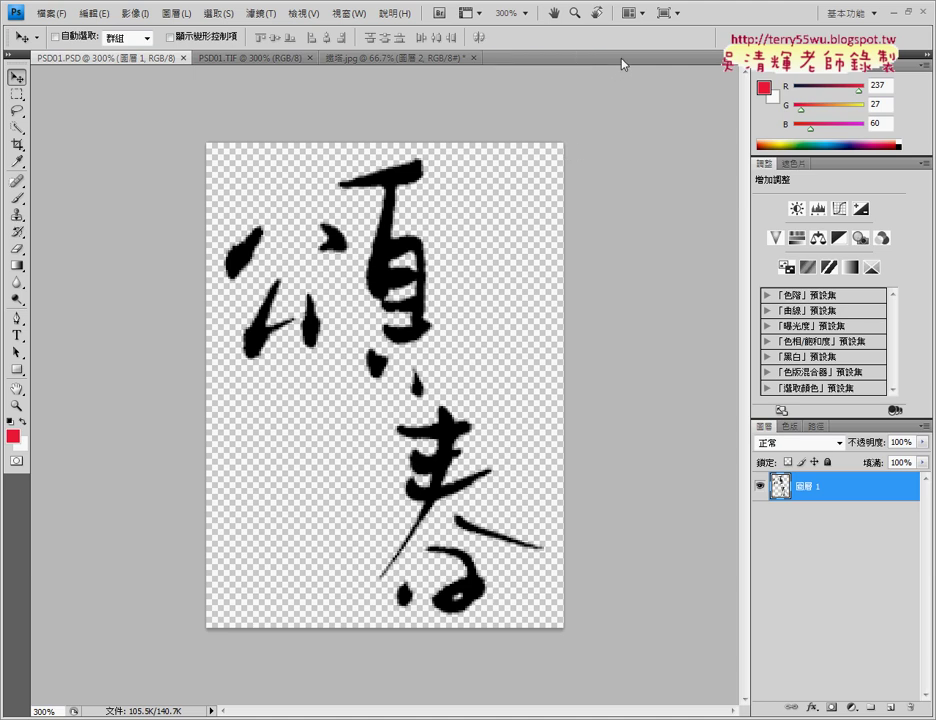
# - Close the tower photo 鐵塔.jpg, saving it as 鐵塔.psd
pyautogui.click(475, 57)
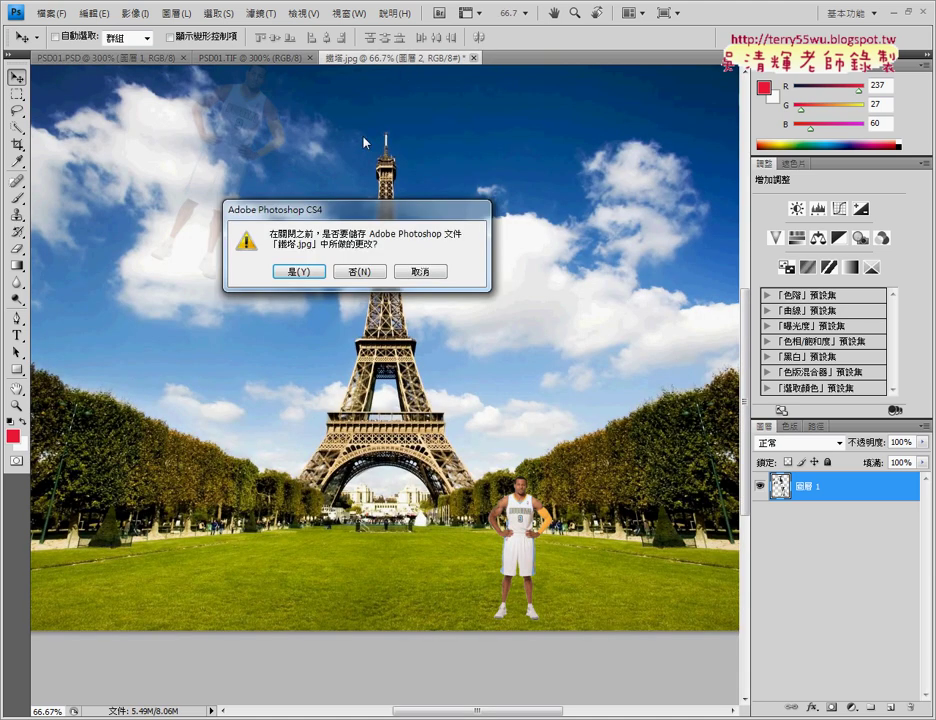
pyautogui.click(305, 271)
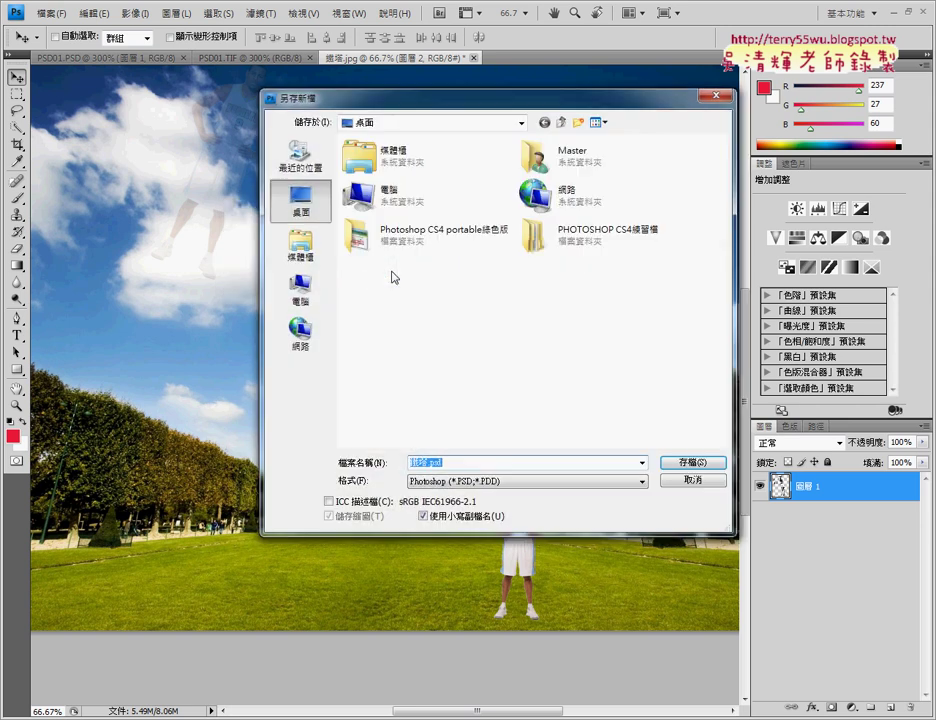
pyautogui.click(690, 462)
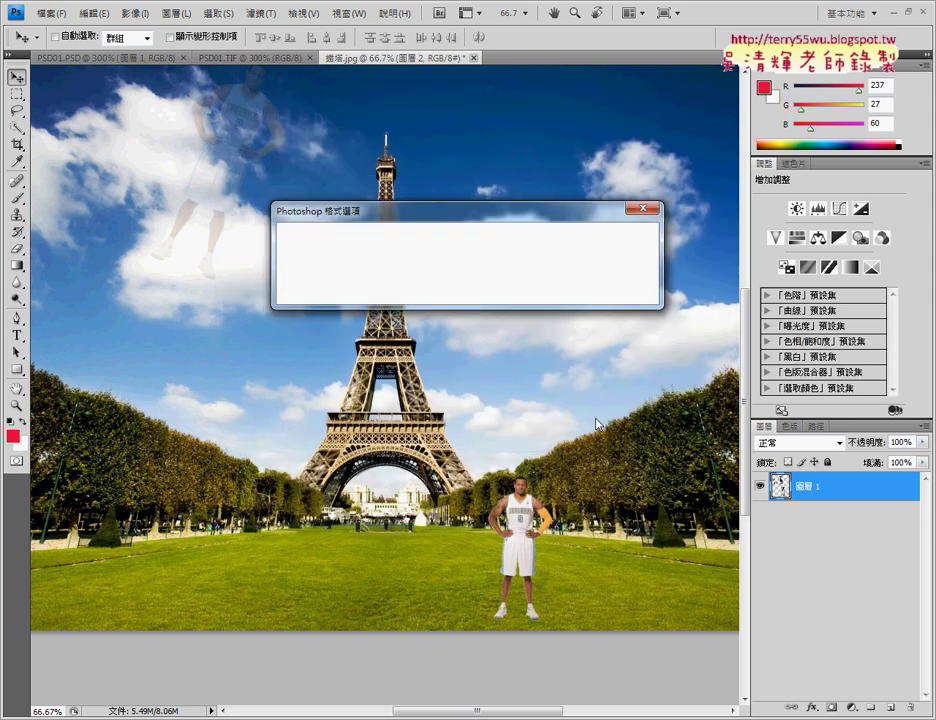
pyautogui.click(616, 240)
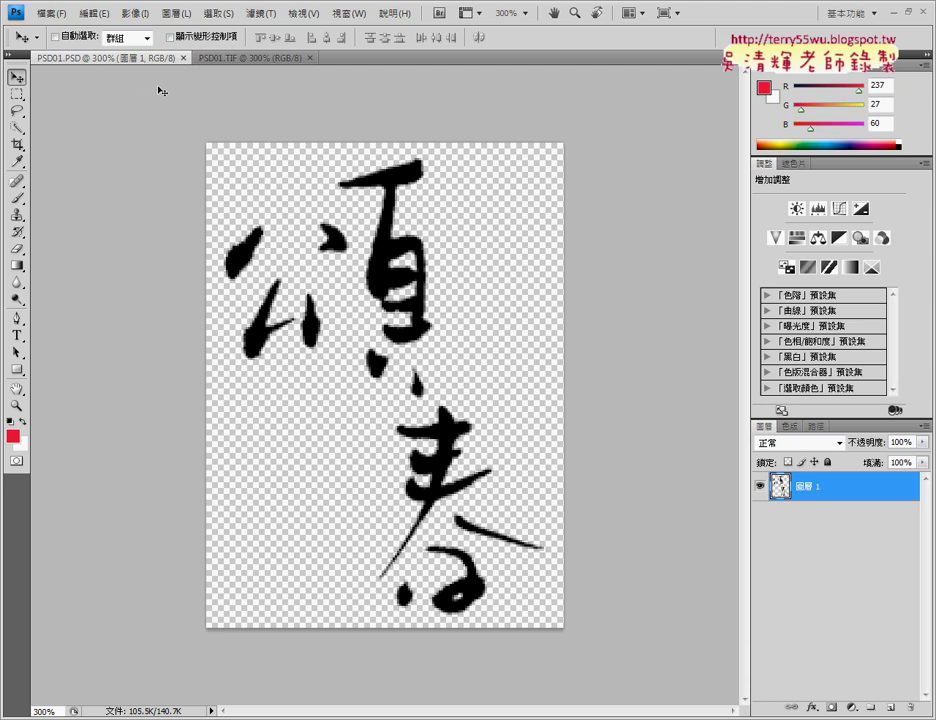
# - Dismiss the low-memory warning and rename layer 圖層 1 to 頌春-黑
pyautogui.doubleClick(806, 488)
pyautogui.press('Return')
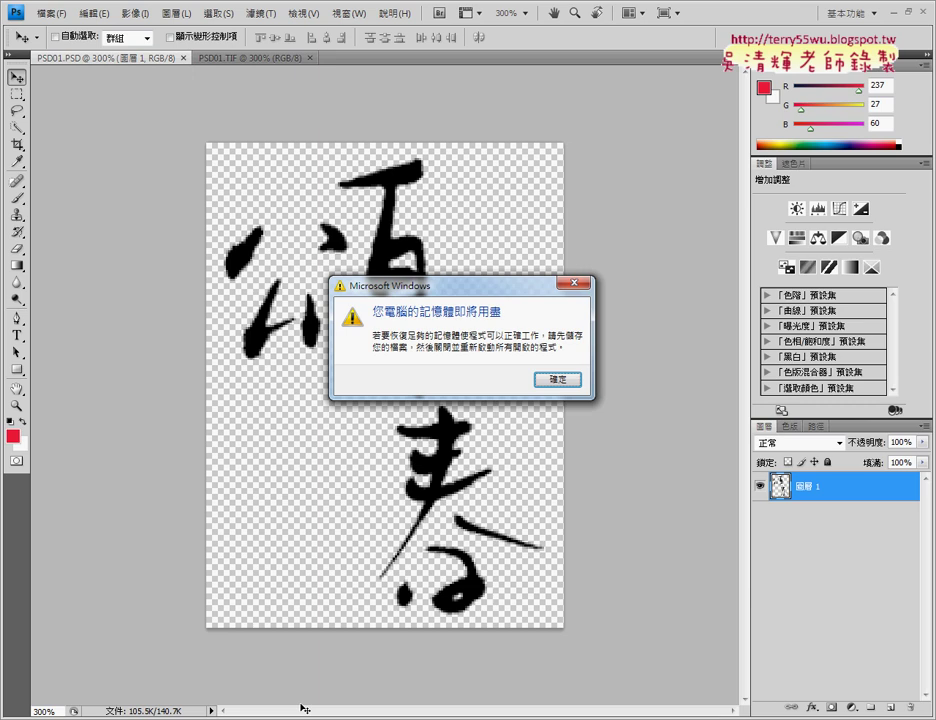
pyautogui.click(558, 380)
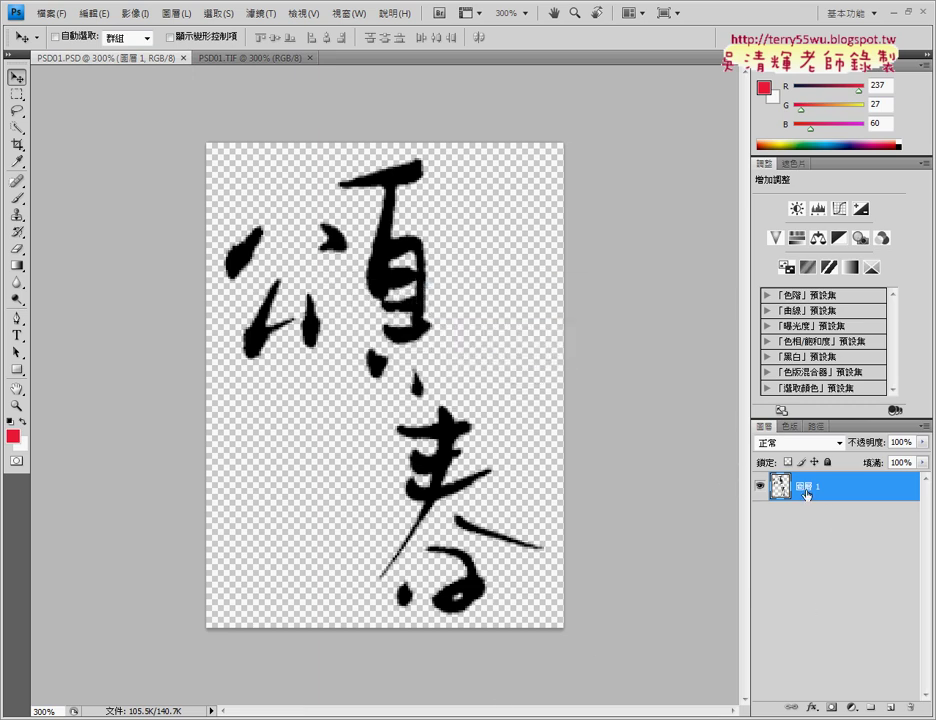
pyautogui.doubleClick(806, 494)
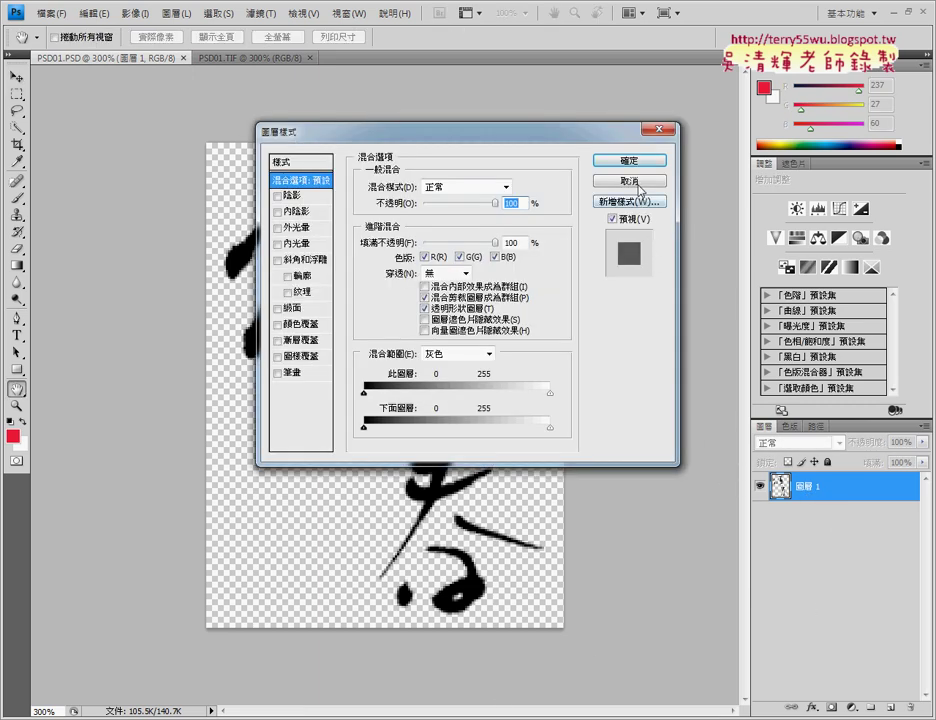
pyautogui.click(638, 188)
pyautogui.doubleClick(808, 487)
pyautogui.write('sx.x')
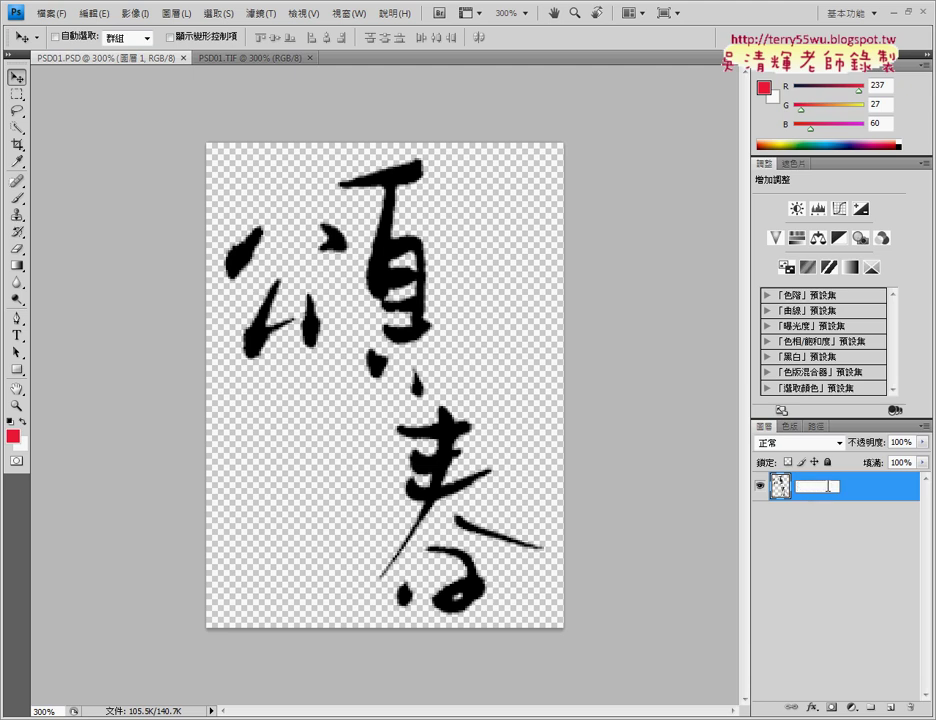
pyautogui.write('頌春')
pyautogui.write('黑')
pyautogui.press('Down')
pyautogui.press('Down')
pyautogui.press('Down')
pyautogui.press('Return')
pyautogui.press('Return')
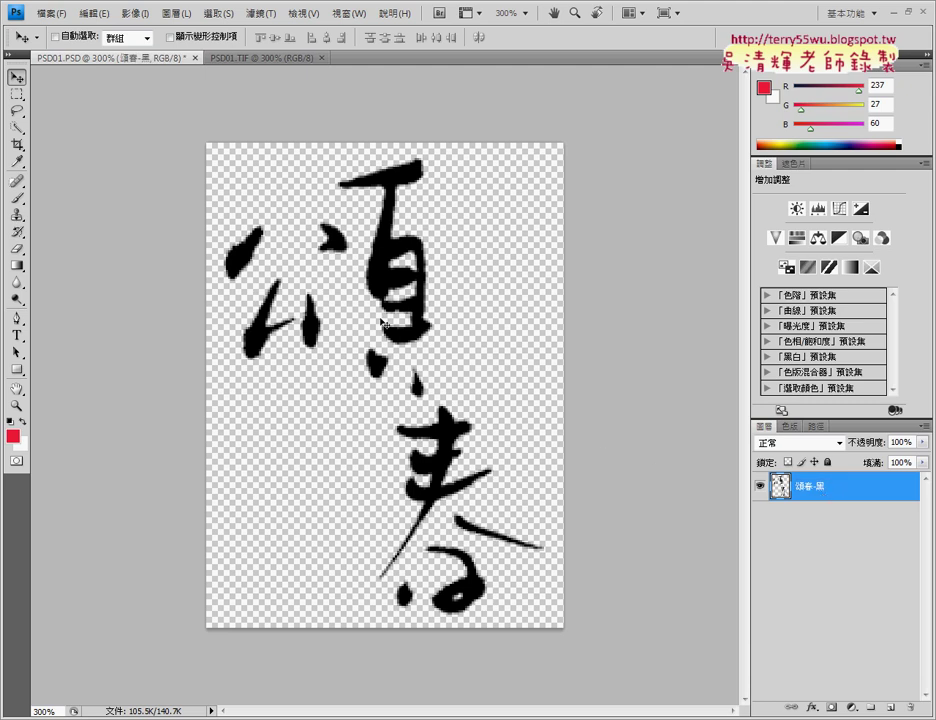
# - Duplicate the 頌春-黑 layer as 頌春-白 and keep the new copy selected
pyautogui.rightClick(838, 494)
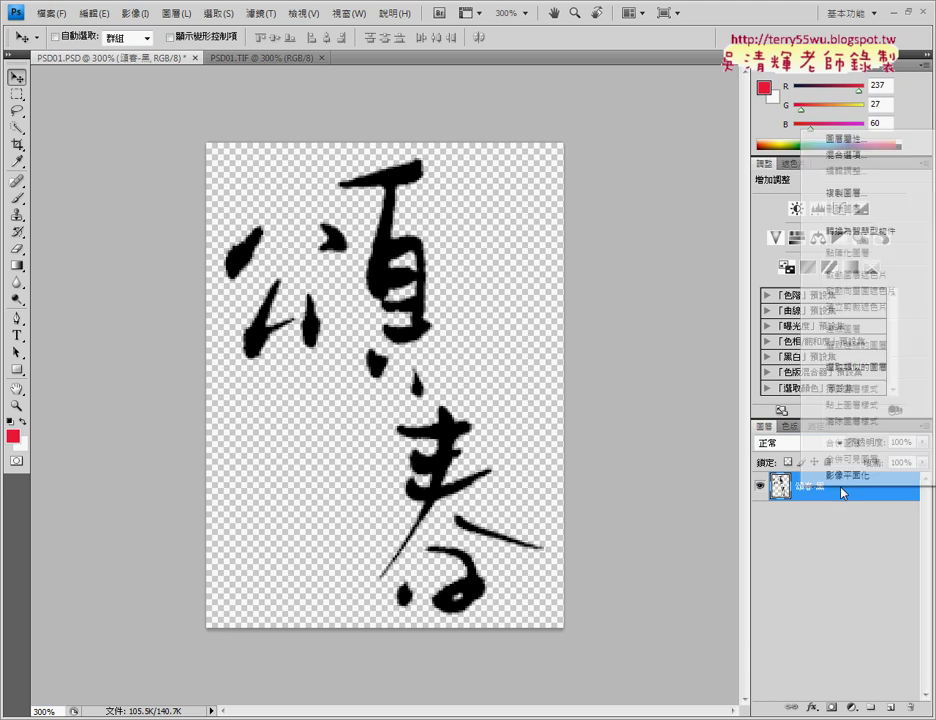
pyautogui.click(858, 192)
pyautogui.moveTo(391, 244); pyautogui.dragTo(481, 241)
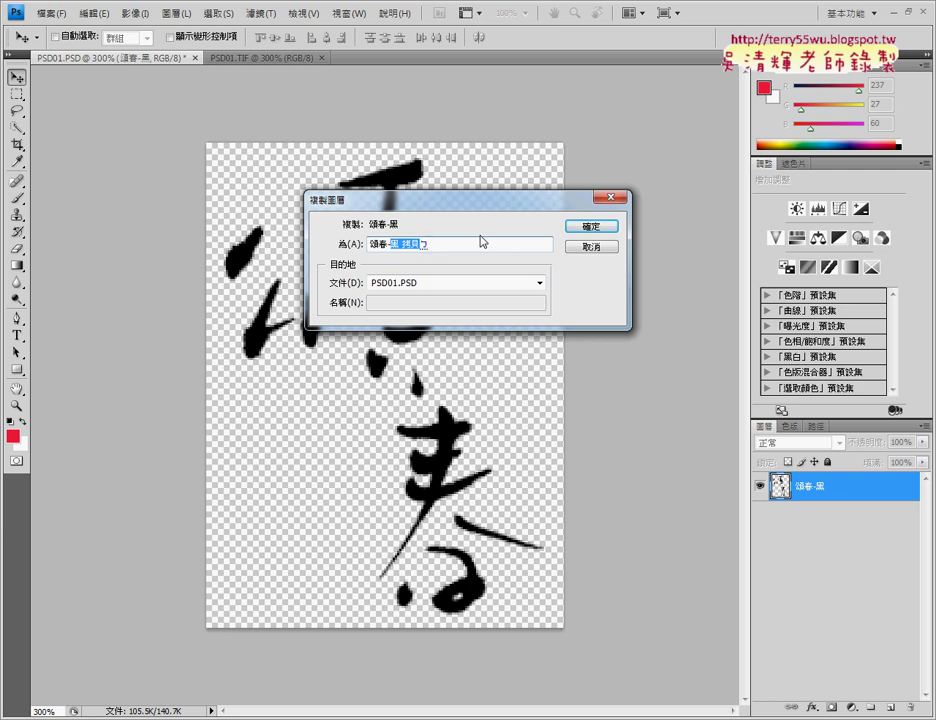
pyautogui.write('白')
pyautogui.press('Return')
pyautogui.press('Return')
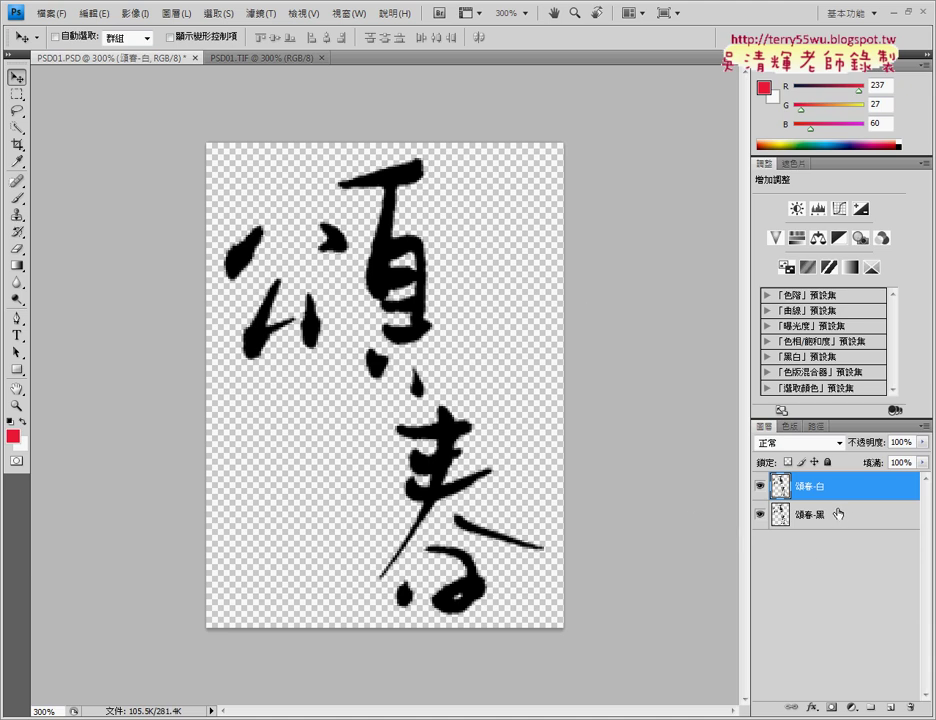
pyautogui.click(818, 512)
pyautogui.click(825, 488)
pyautogui.click(17, 126)
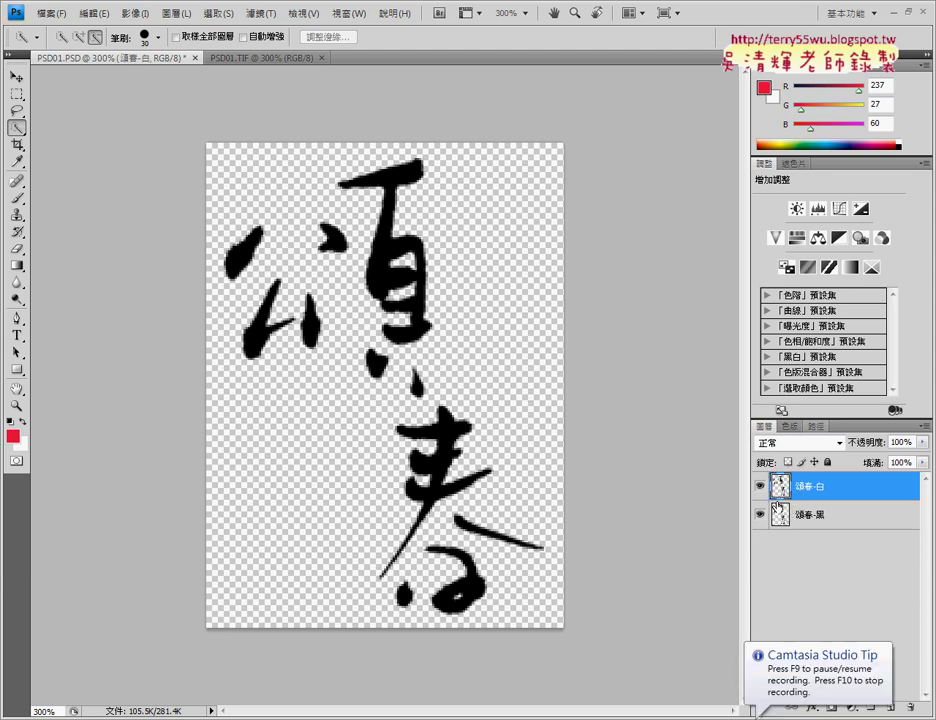
# - Load the 頌春-白 layer's calligraphy pixels as a selection with Select Pixels
pyautogui.rightClick(777, 485)
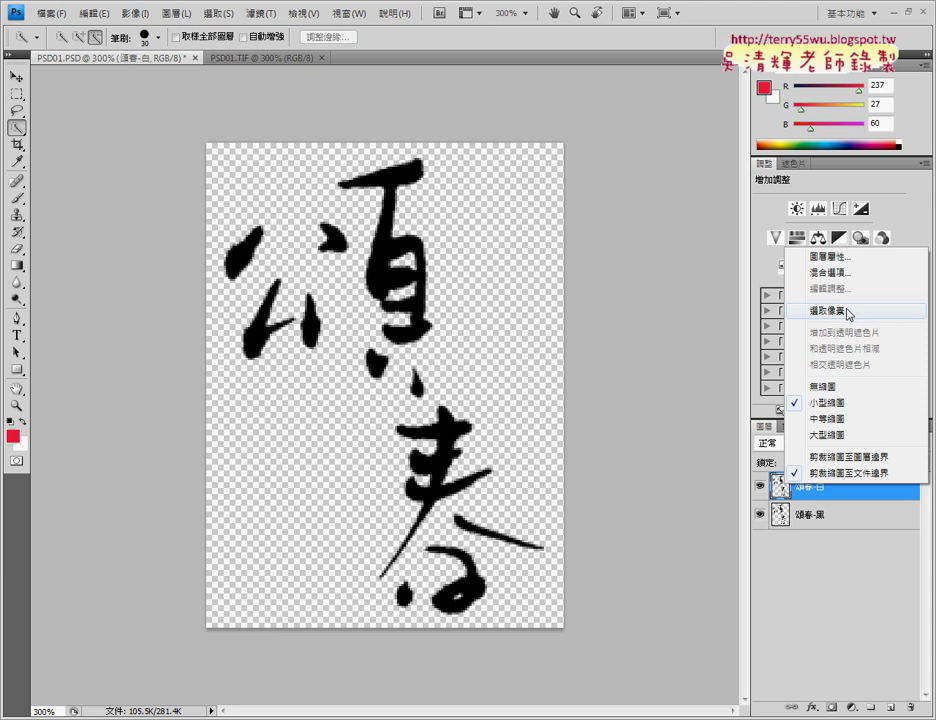
pyautogui.click(847, 313)
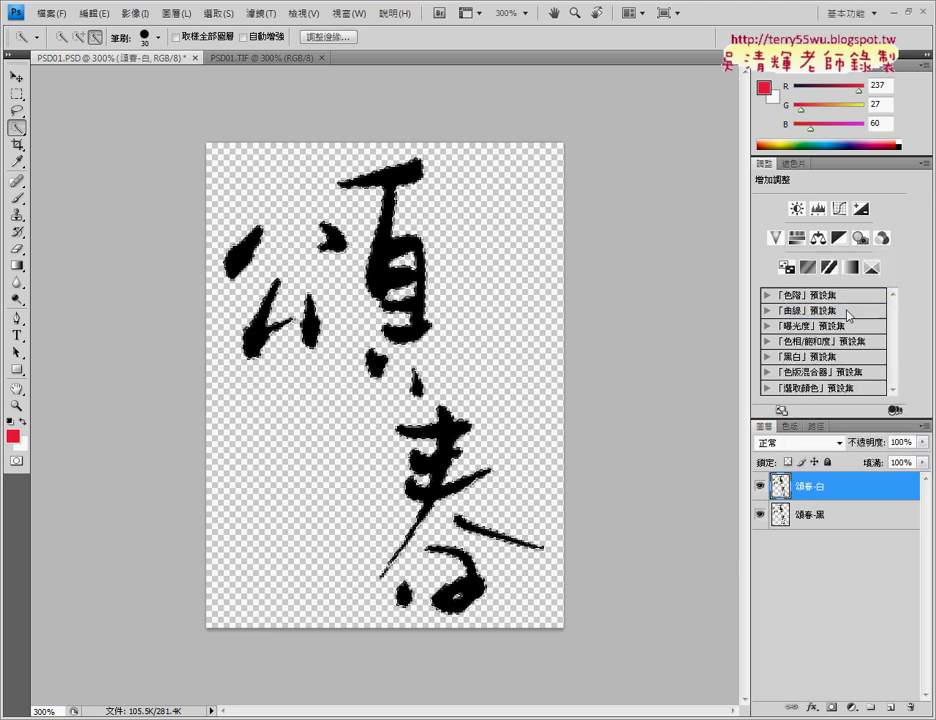
pyautogui.rightClick(782, 481)
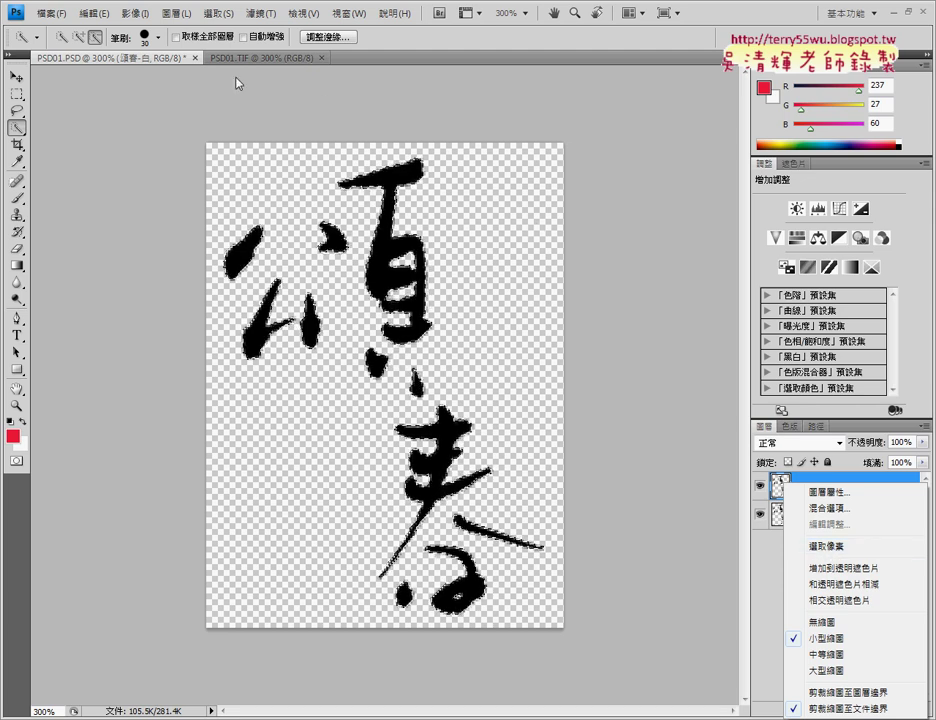
pyautogui.click(95, 15)
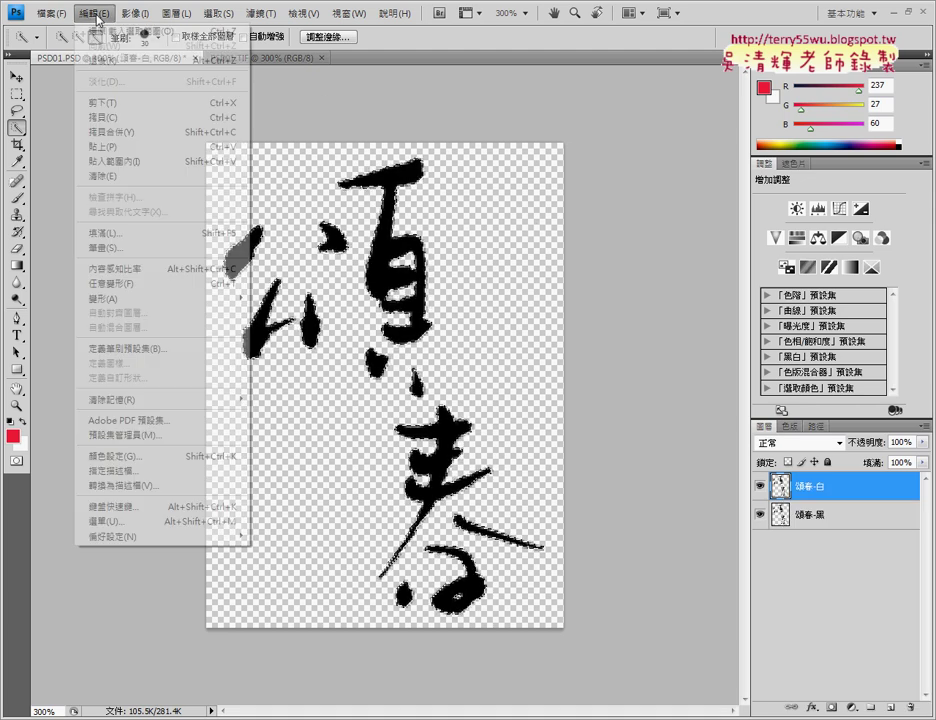
# - Fill the selected 頌春 strokes with White using the Fill dialog
pyautogui.click(103, 234)
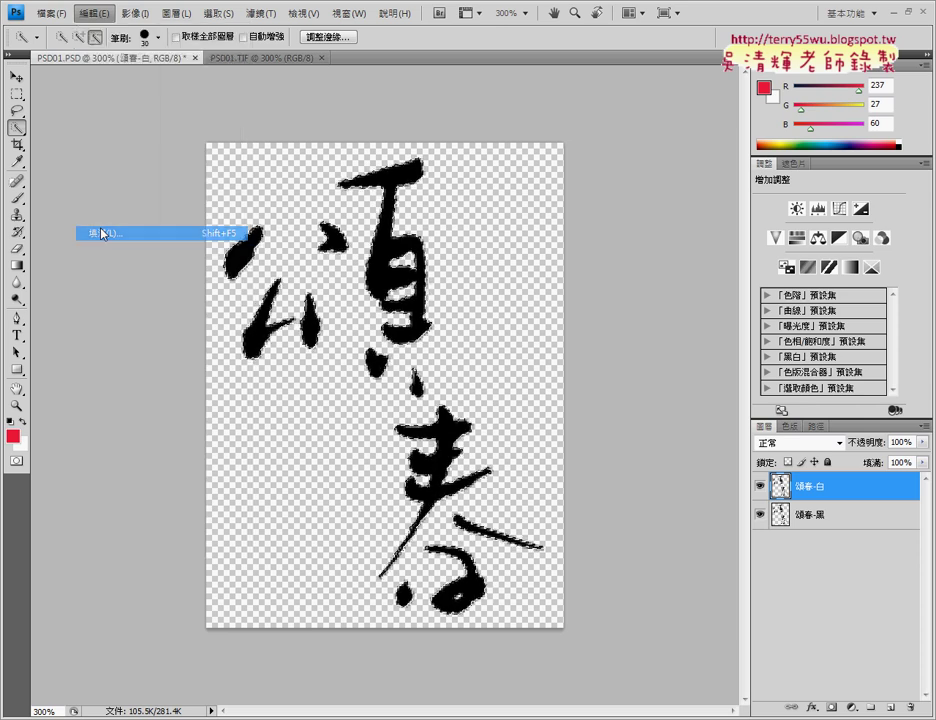
pyautogui.click(443, 234)
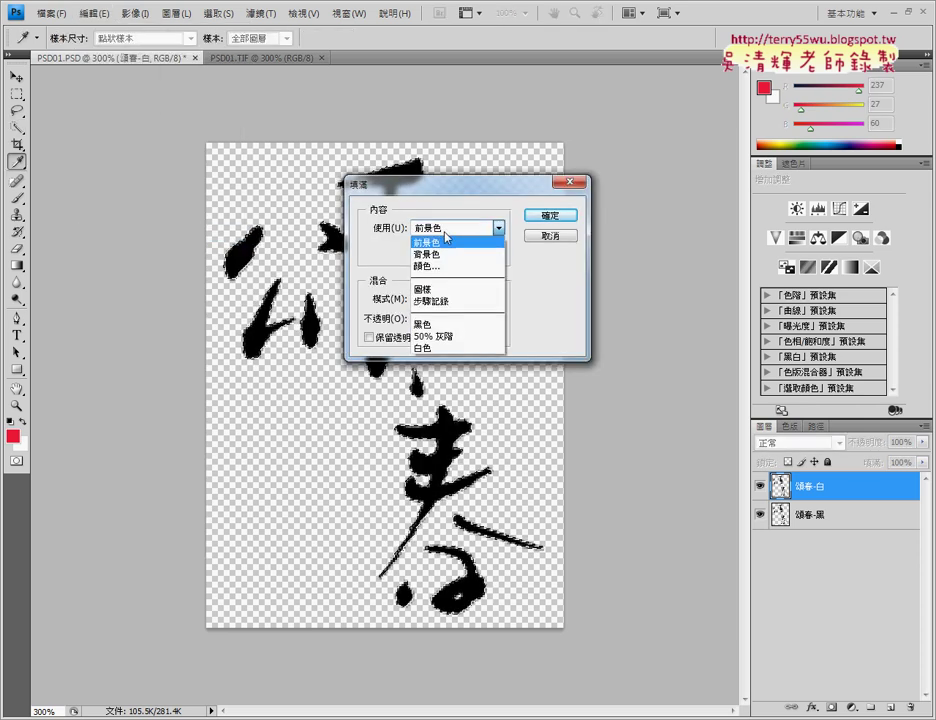
pyautogui.click(441, 290)
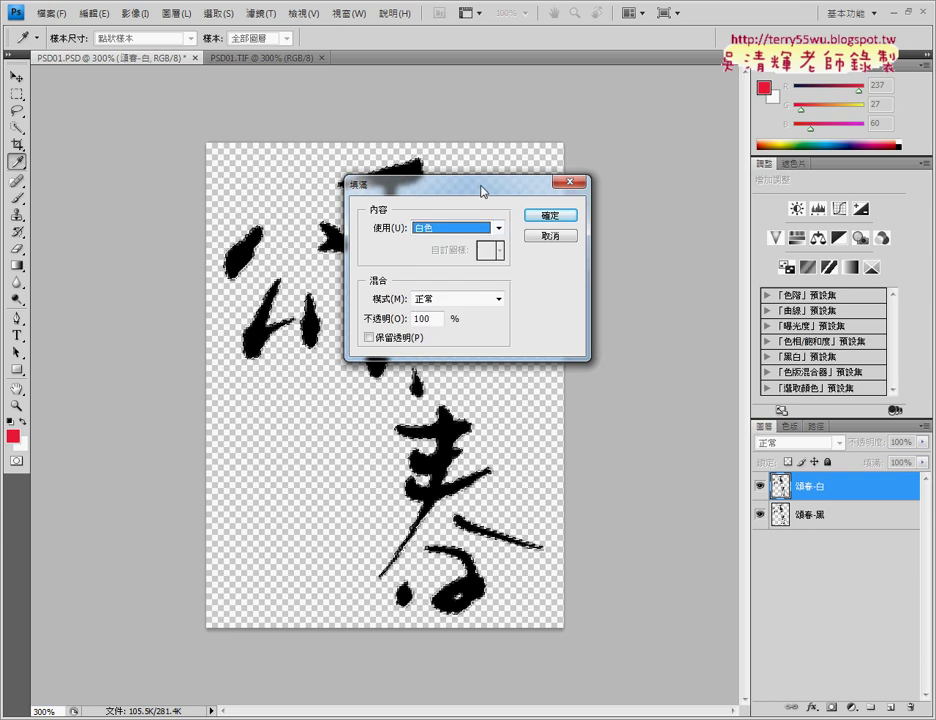
pyautogui.moveTo(478, 184); pyautogui.dragTo(647, 175)
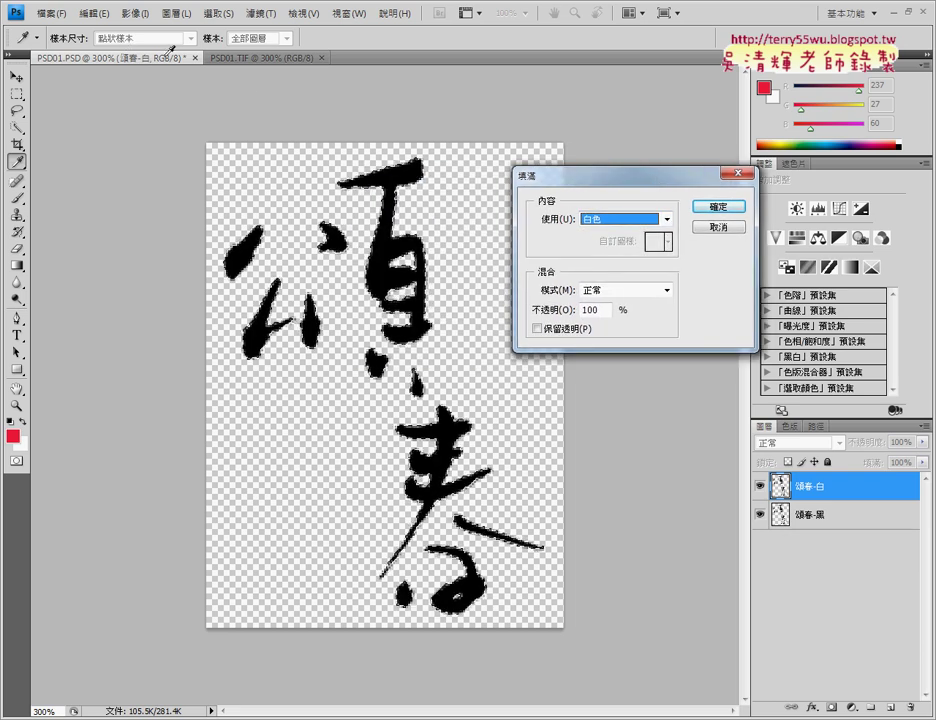
pyautogui.click(730, 210)
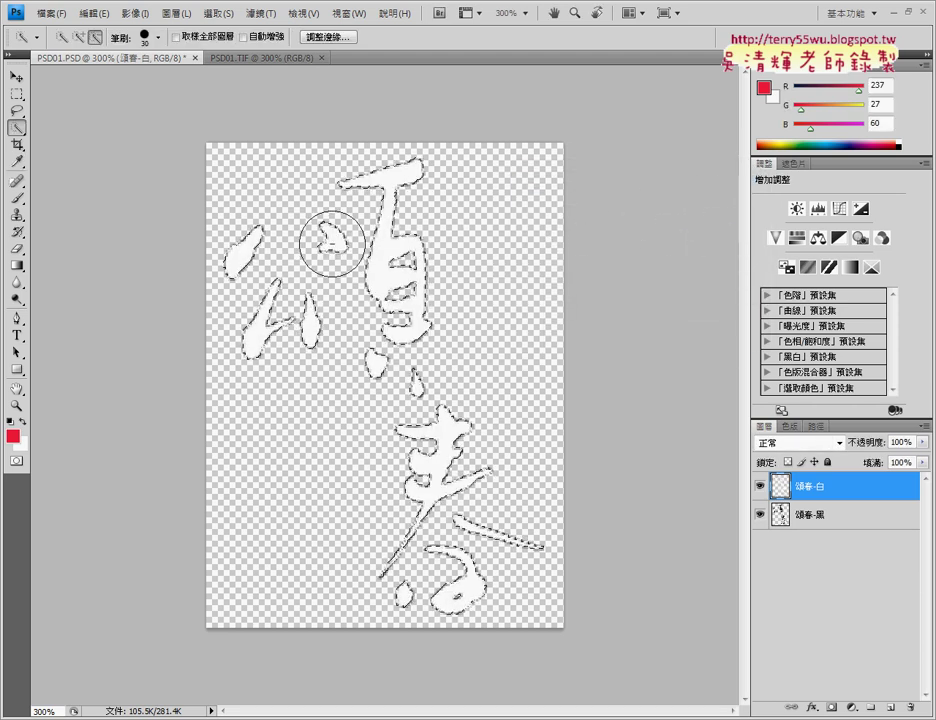
pyautogui.click(16, 76)
# - Deselect, toggle the 頌春-白 layer's visibility to compare, then view the PSD01.TIF reference
pyautogui.click(220, 13)
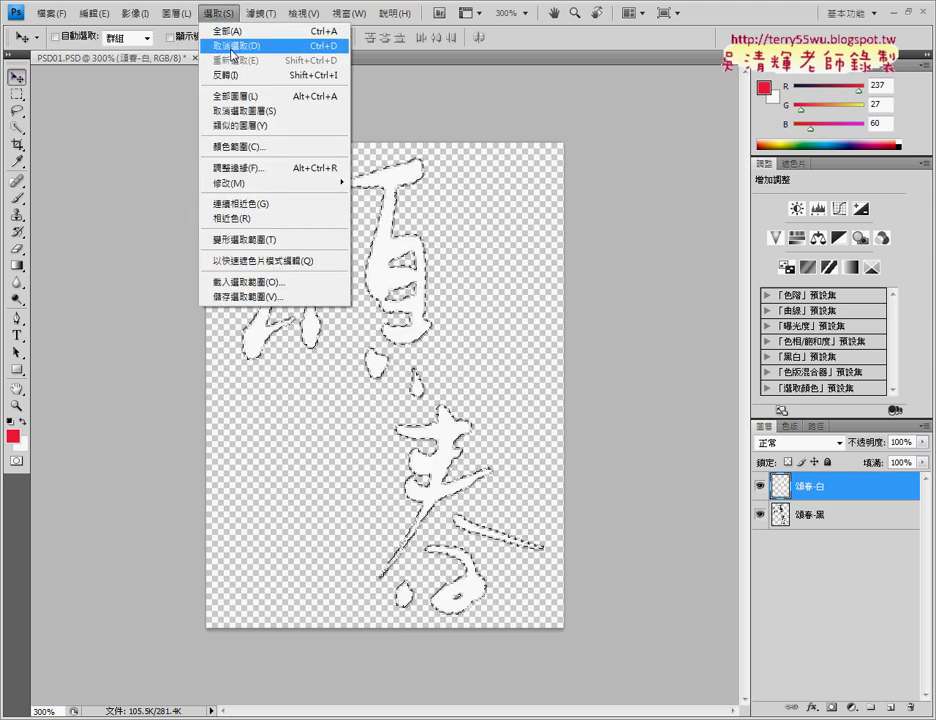
pyautogui.click(232, 47)
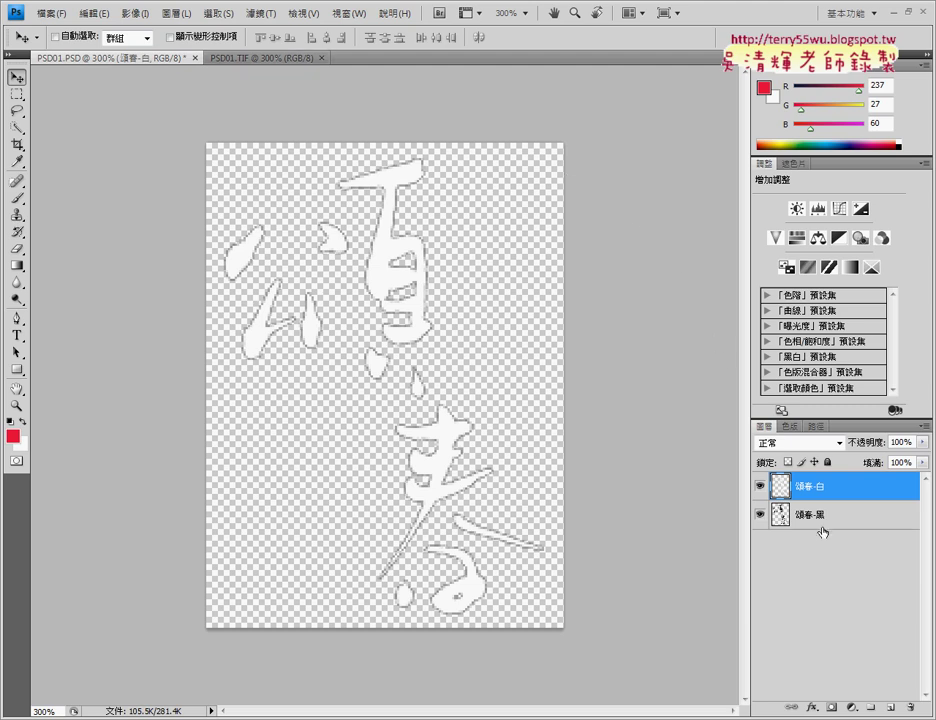
pyautogui.click(760, 488)
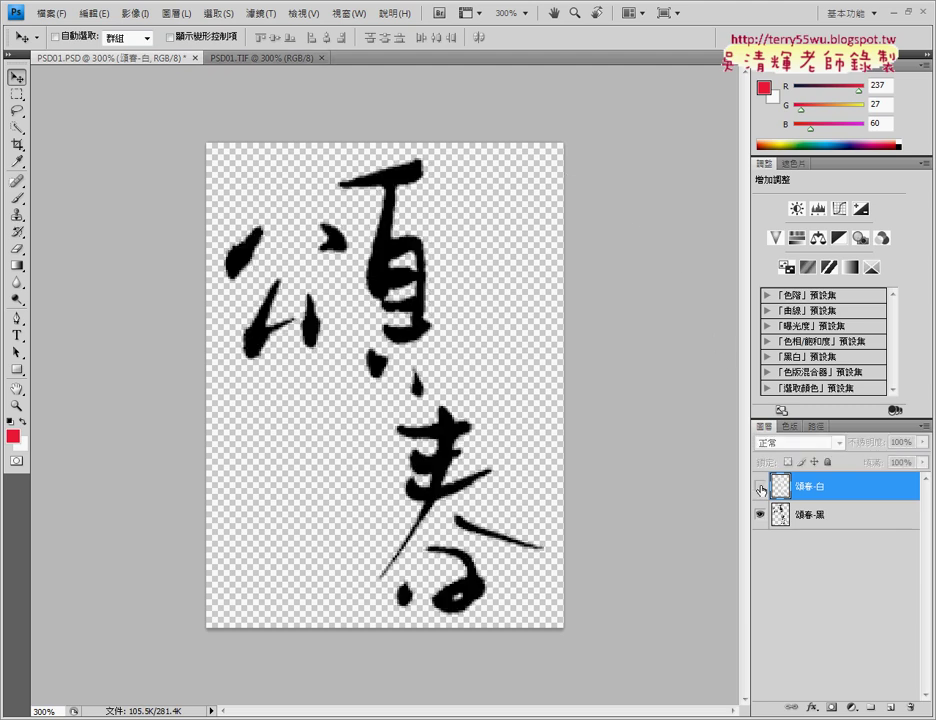
pyautogui.click(760, 488)
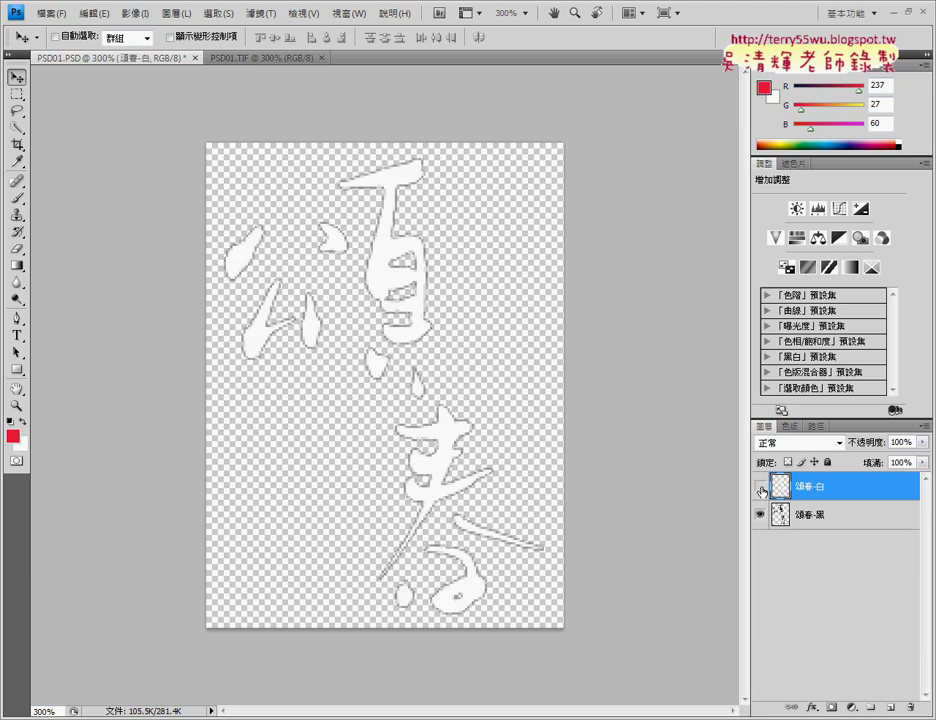
pyautogui.click(760, 488)
pyautogui.click(262, 58)
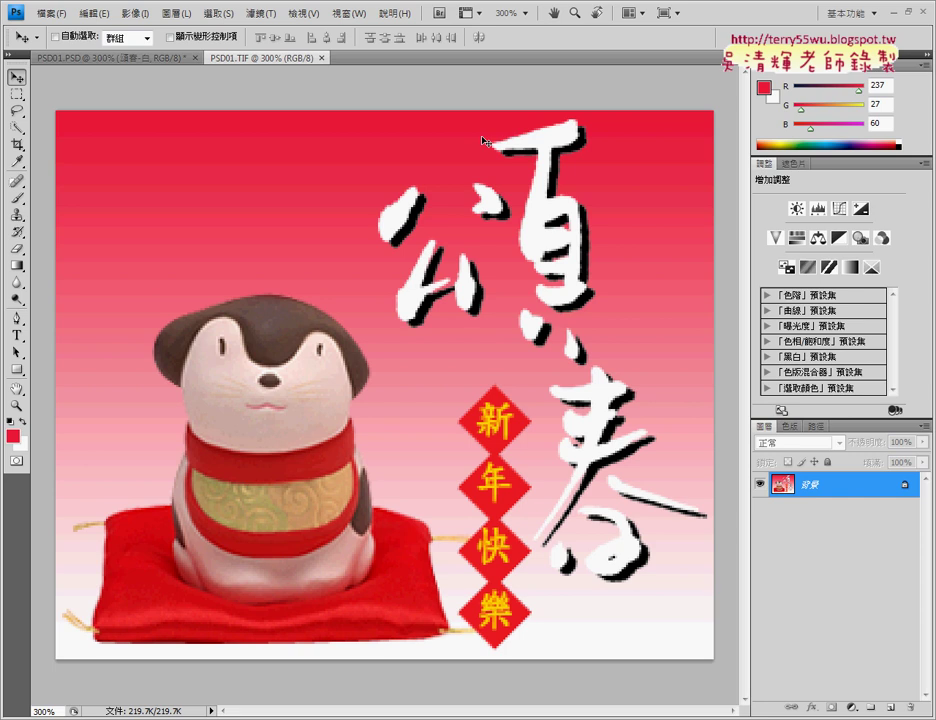
# - Back in PSD01.PSD, try small up-left offsets of the white 頌春 layer and compare
pyautogui.click(125, 58)
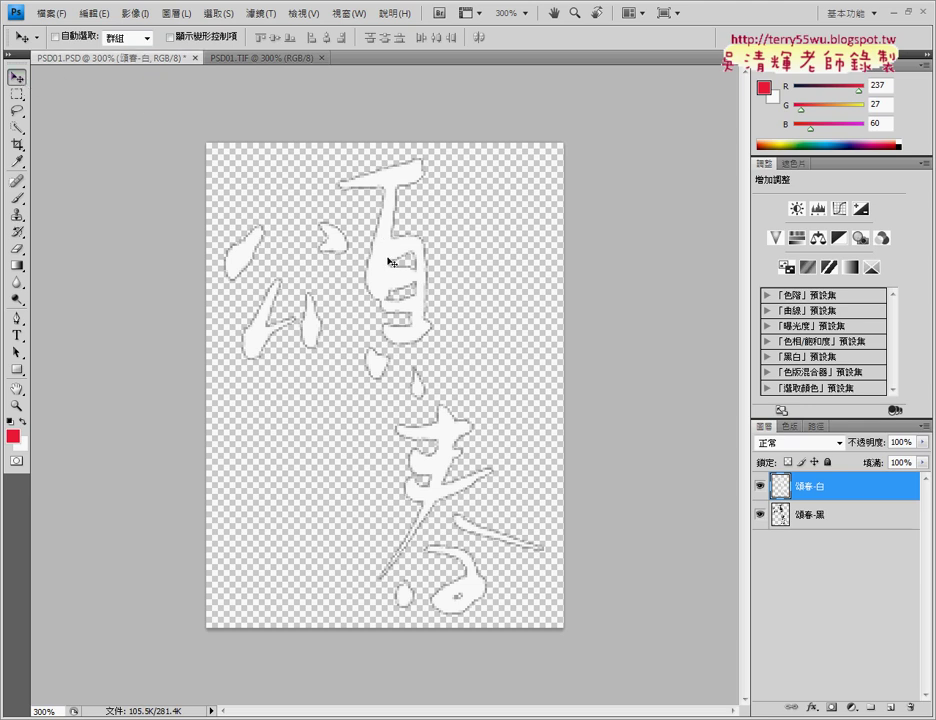
pyautogui.press('Left')
pyautogui.press('Up')
pyautogui.press('Left')
pyautogui.press('Up')
pyautogui.press('Left')
pyautogui.press('Up')
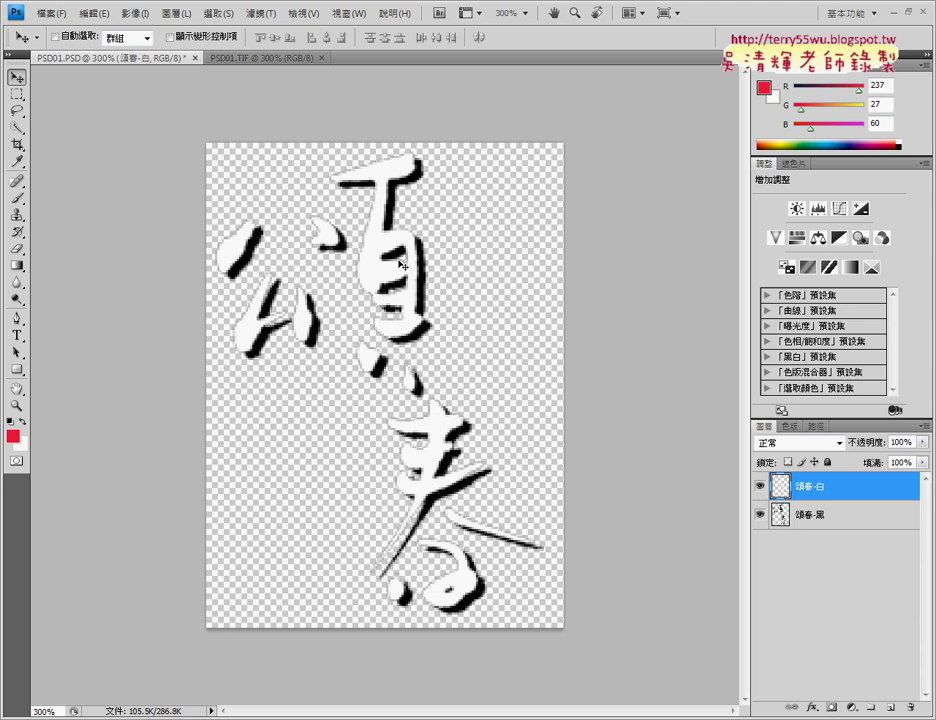
pyautogui.moveTo(400, 265); pyautogui.dragTo(396, 246)
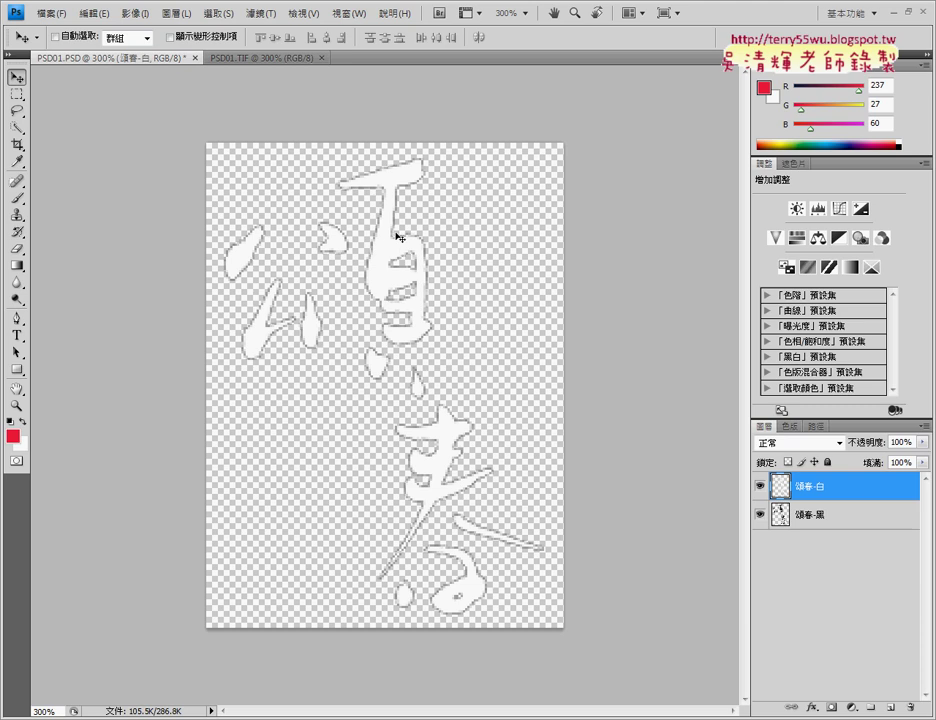
pyautogui.moveTo(388, 250); pyautogui.dragTo(384, 246)
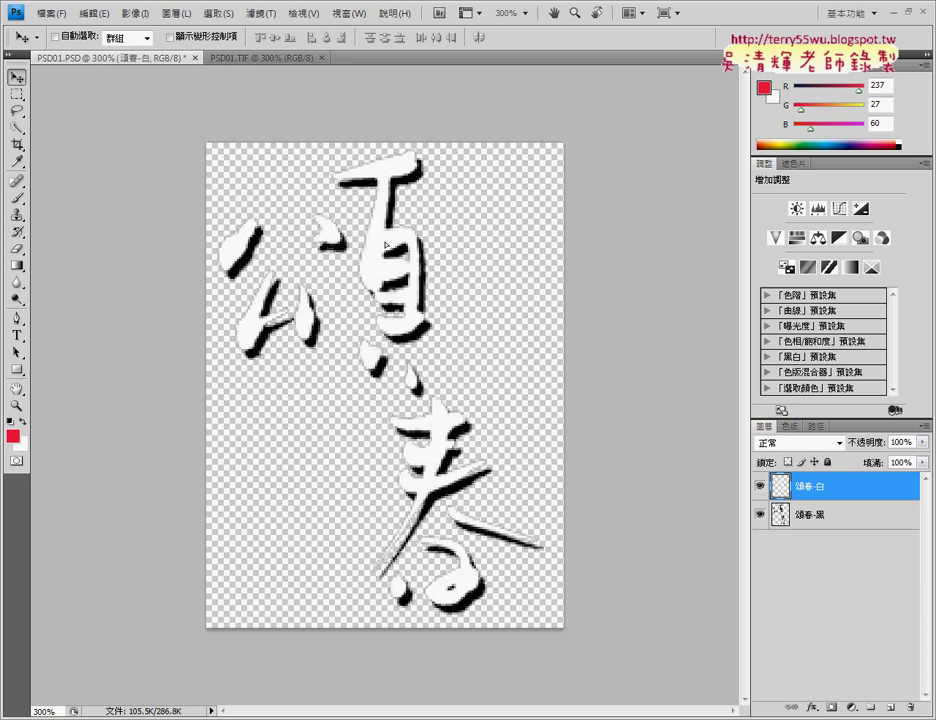
pyautogui.hotkey('ctrl', 'z')
pyautogui.hotkey('ctrl', 'z')
pyautogui.moveTo(391, 249); pyautogui.dragTo(399, 249)
pyautogui.hotkey('ctrl', 'z')
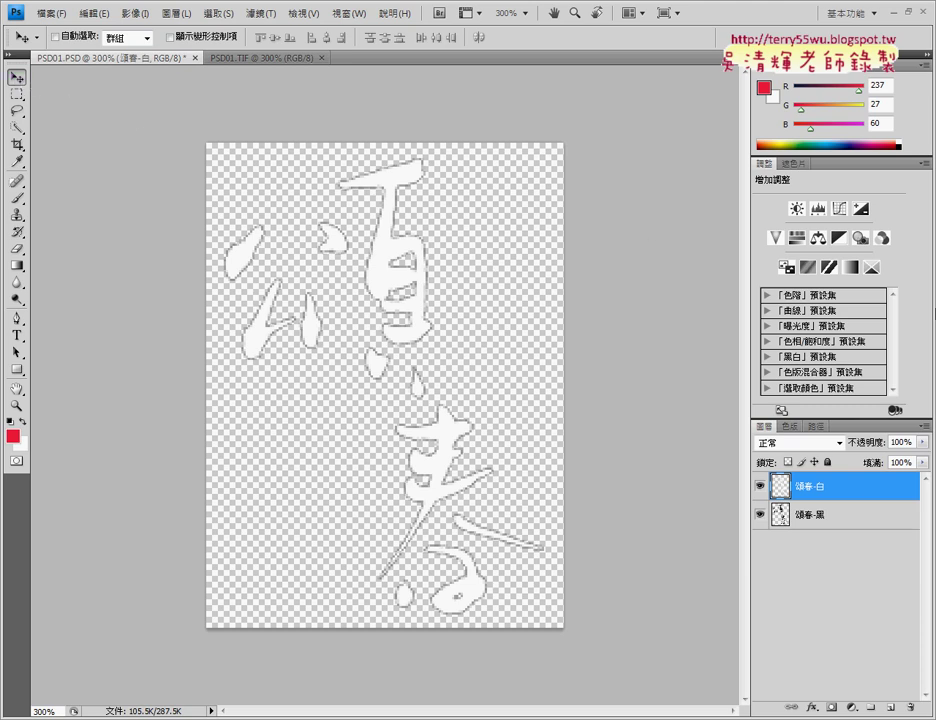
# - Nudge the 頌春-白 layer ten steps left and ten steps up to widen the black shadow
pyautogui.press('Left')
pyautogui.press('Up')
pyautogui.press('Left')
pyautogui.press('Up')
pyautogui.press('Left')
pyautogui.press('Up')
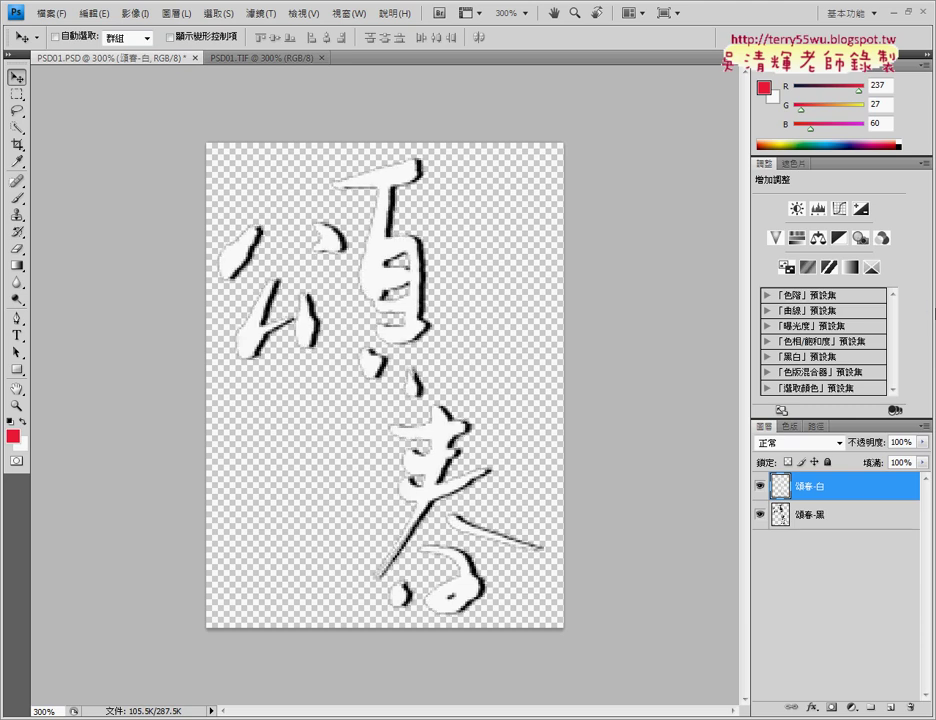
pyautogui.press('Left')
pyautogui.press('Up')
pyautogui.press('Left')
pyautogui.press('Up')
pyautogui.press('Left')
pyautogui.press('Up')
pyautogui.press('Left')
pyautogui.press('Up')
pyautogui.press('Left')
pyautogui.press('Up')
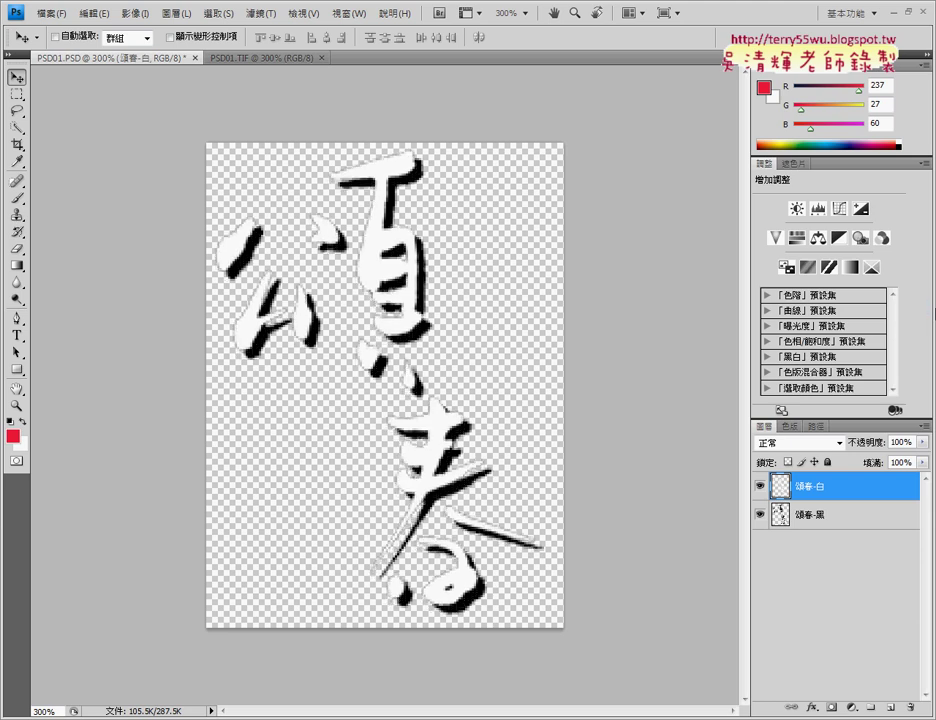
pyautogui.press('Left')
pyautogui.press('Up')
pyautogui.press('Left')
pyautogui.press('Up')
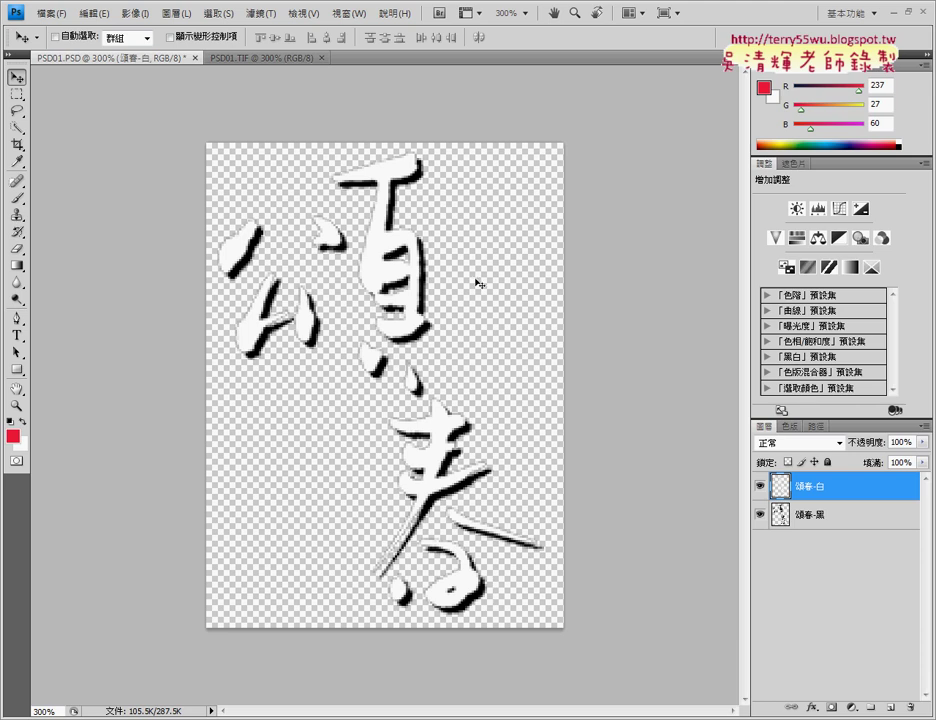
# - Select both 頌春-白 and 頌春-黑 layers and link them with 連結圖層
pyautogui.keyDown('shift'); pyautogui.click(843, 522); pyautogui.keyUp('shift')
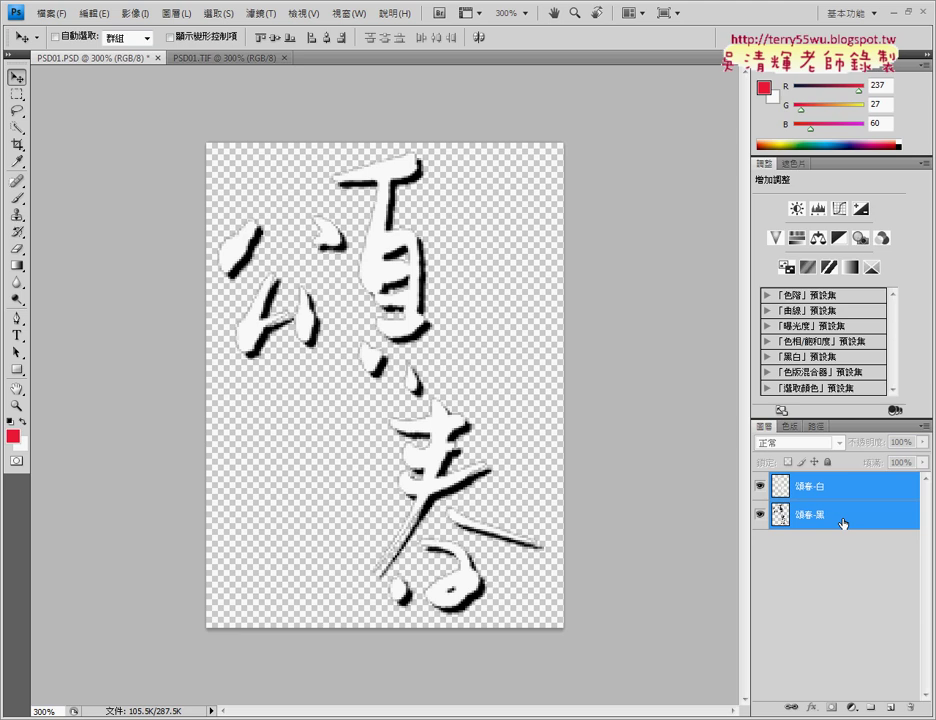
pyautogui.keyDown('ctrl'); pyautogui.click(843, 522); pyautogui.keyUp('ctrl')
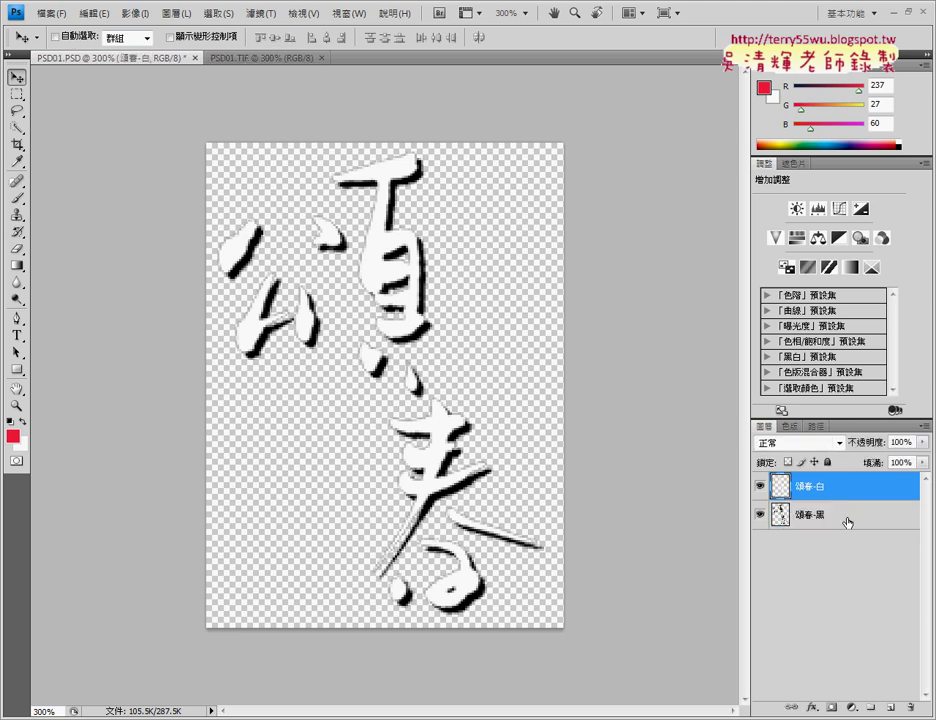
pyautogui.keyDown('ctrl'); pyautogui.click(844, 523); pyautogui.keyUp('ctrl')
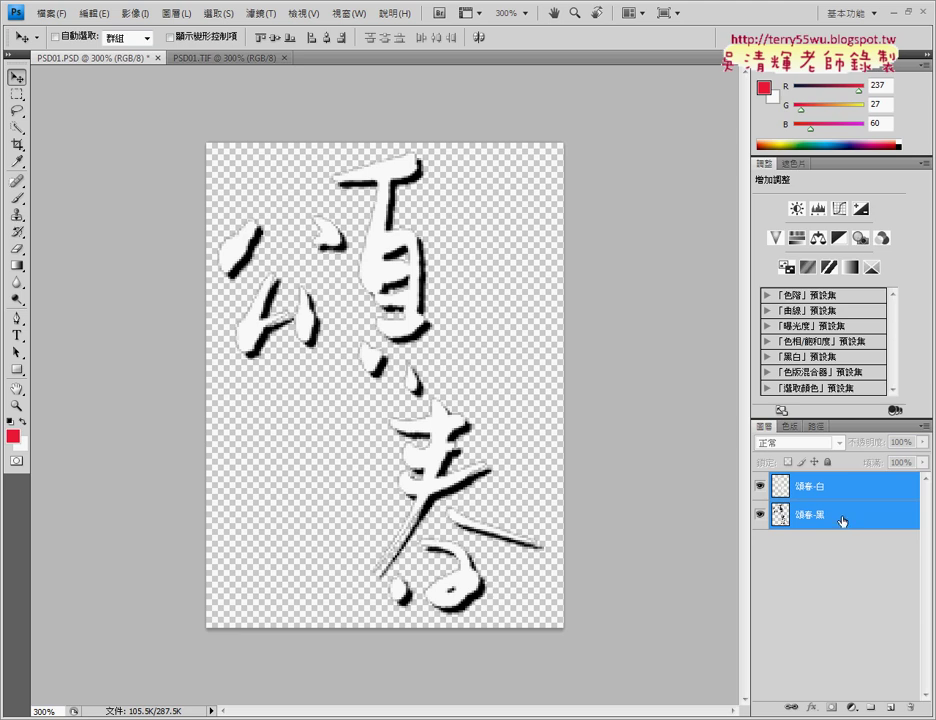
pyautogui.rightClick(843, 521)
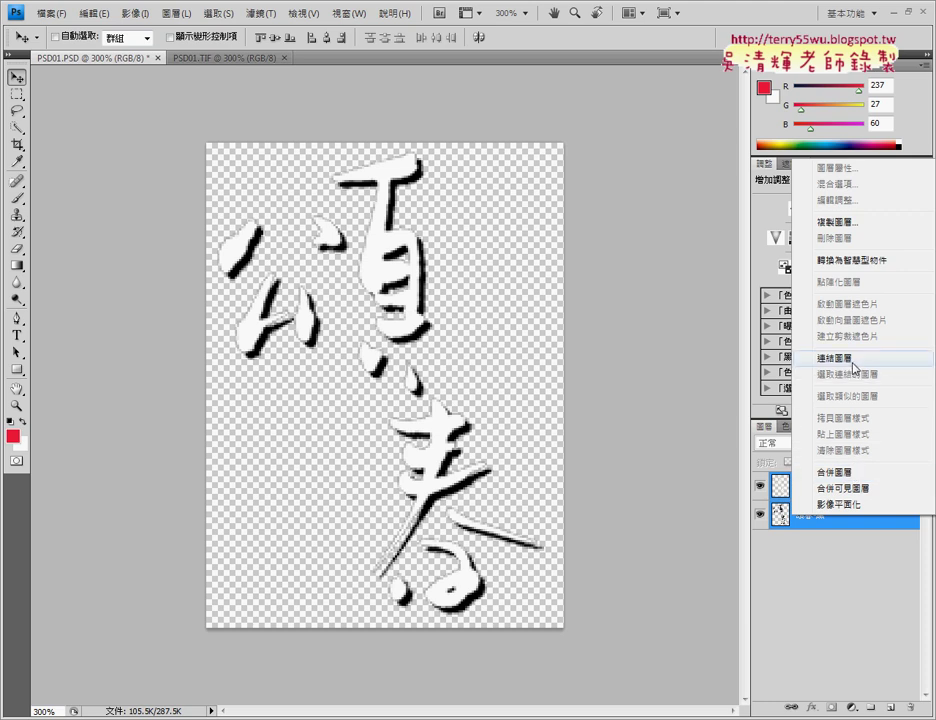
pyautogui.click(852, 359)
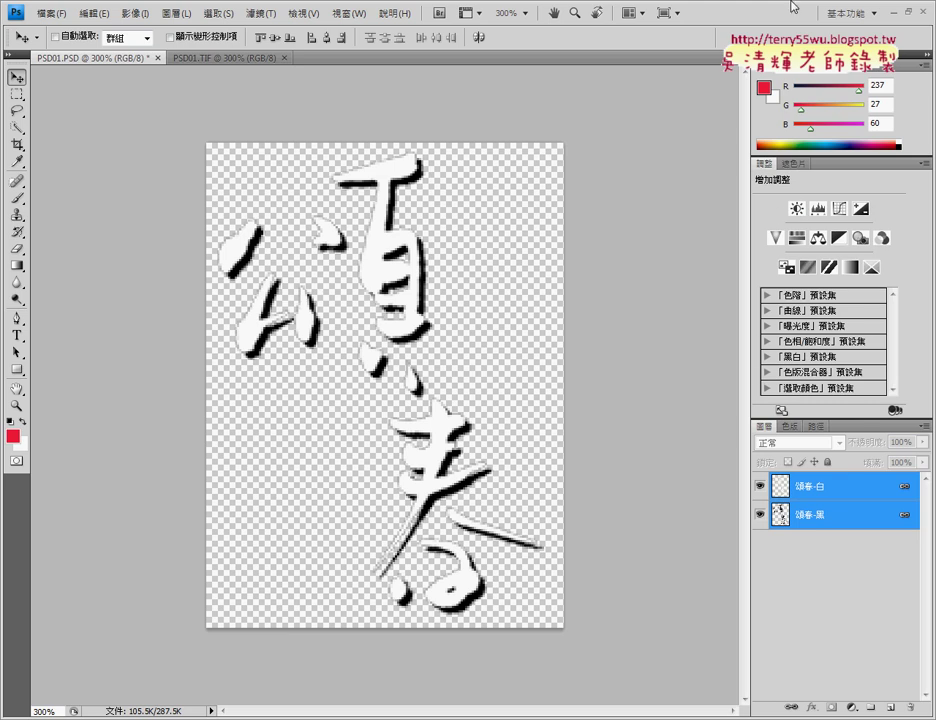
# - Restore Photoshop's window and open drive D in Computer to locate 102.psd
pyautogui.doubleClick(755, 14)
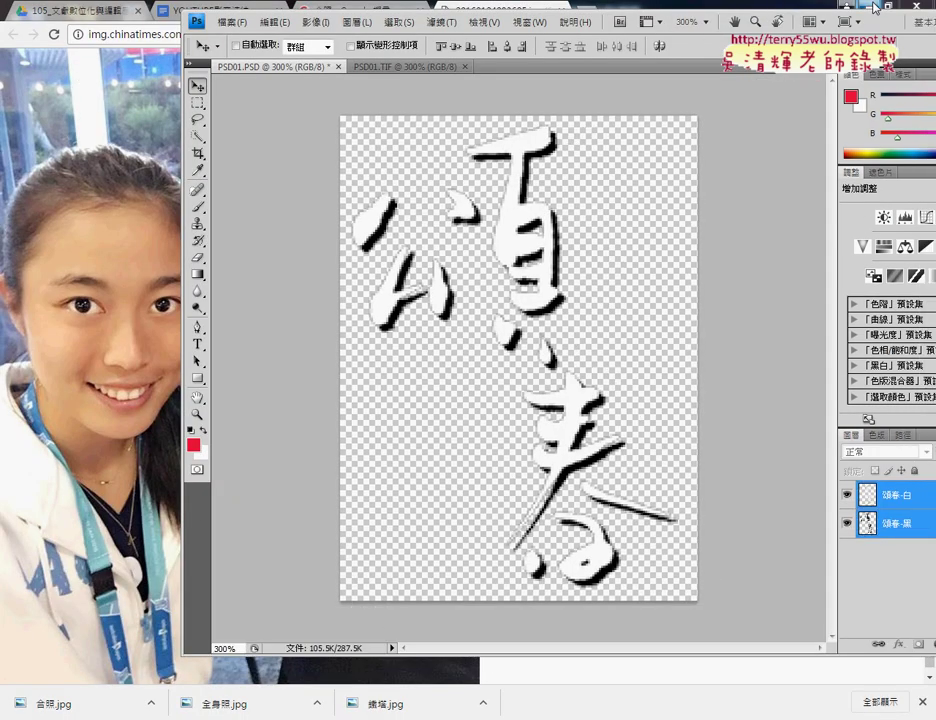
pyautogui.click(636, 10)
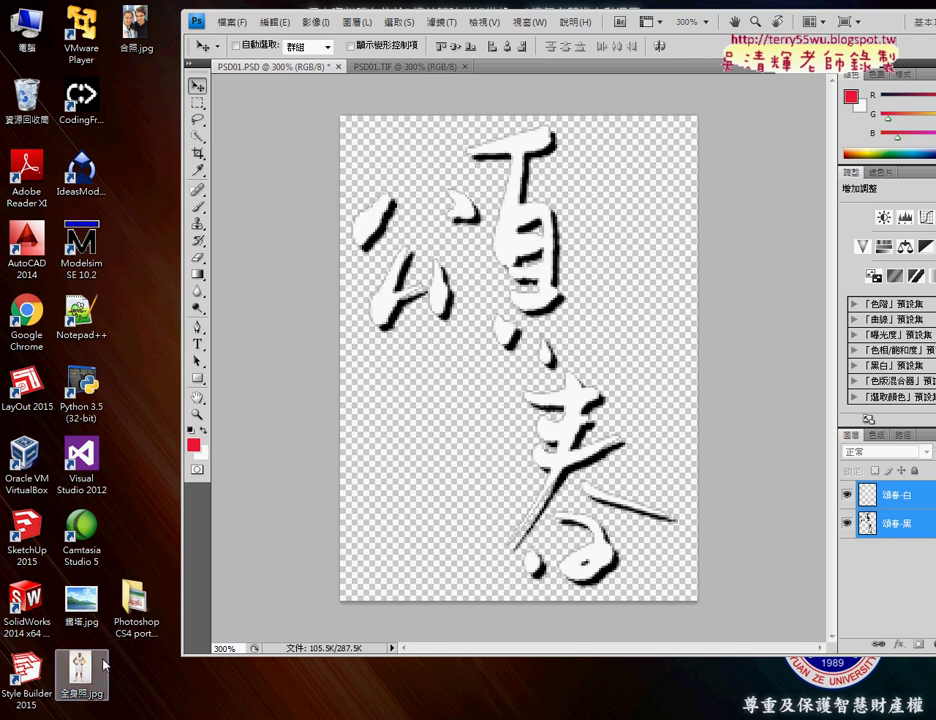
pyautogui.doubleClick(16, 30)
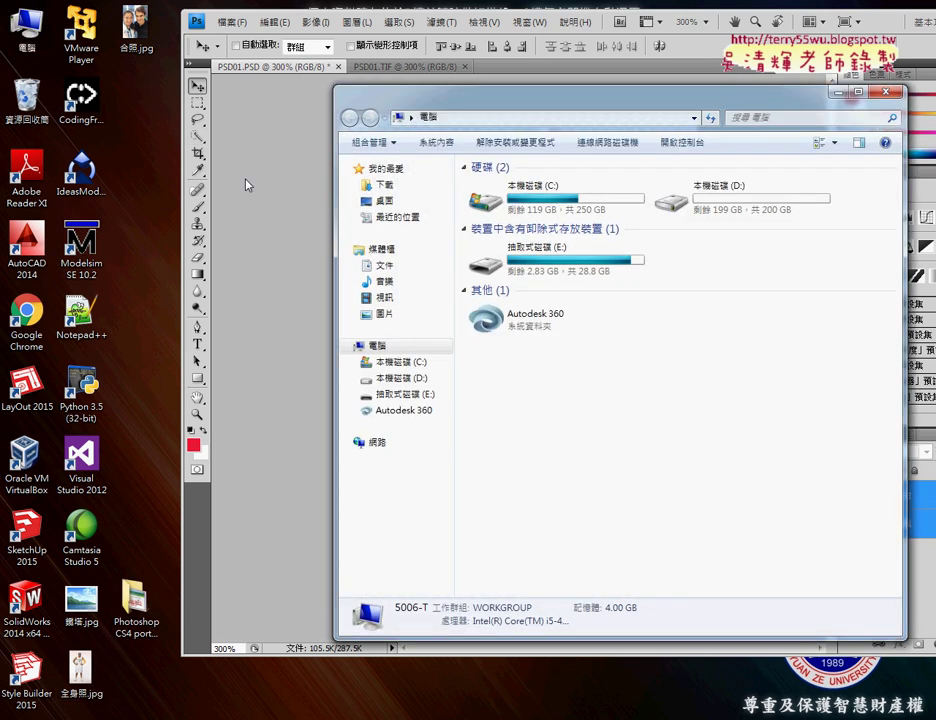
pyautogui.doubleClick(737, 202)
pyautogui.moveTo(498, 186)
pyautogui.mouseDown()
pyautogui.moveTo(706, 108)
pyautogui.moveTo(612, 68)
pyautogui.mouseUp()
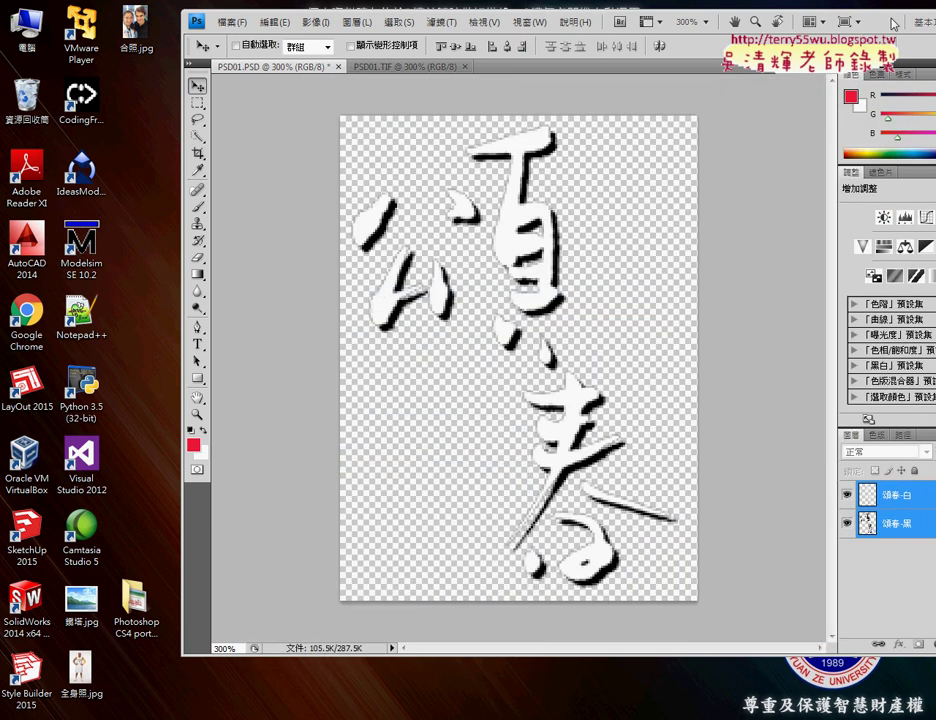
pyautogui.doubleClick(893, 22)
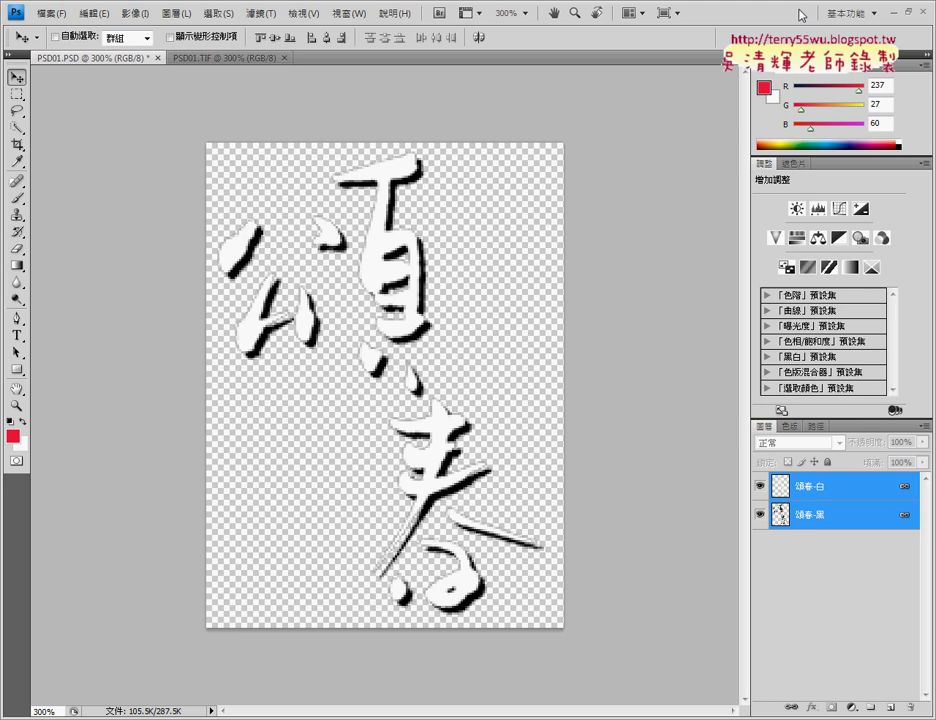
pyautogui.doubleClick(800, 15)
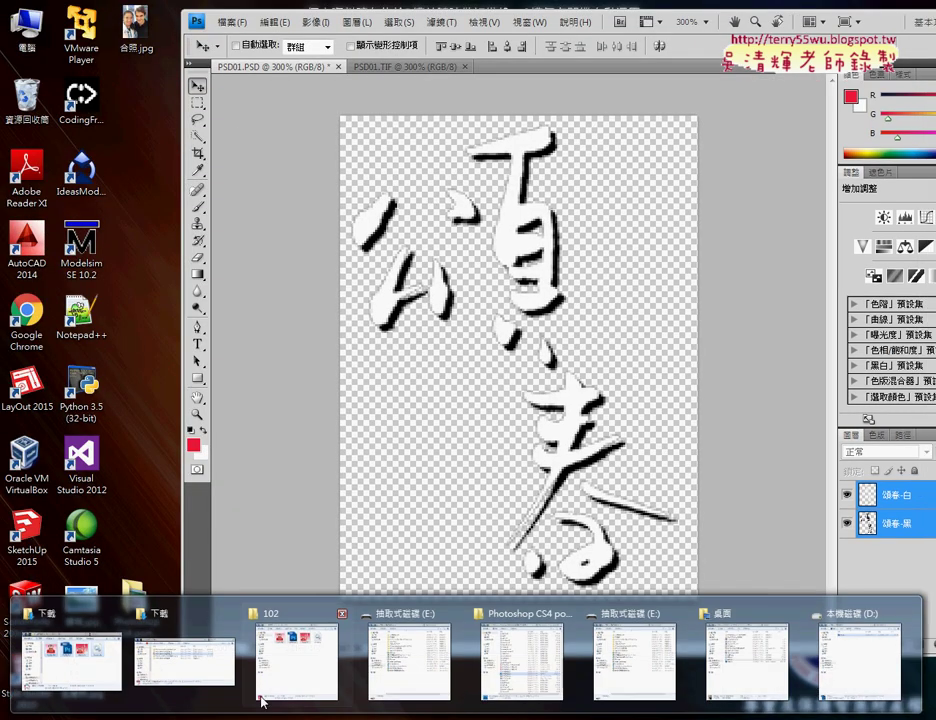
pyautogui.click(870, 660)
# - Drag 102.psd into Photoshop, zoom it to 300%, then return to a maximized PSD01.PSD
pyautogui.moveTo(537, 187); pyautogui.dragTo(330, 42)
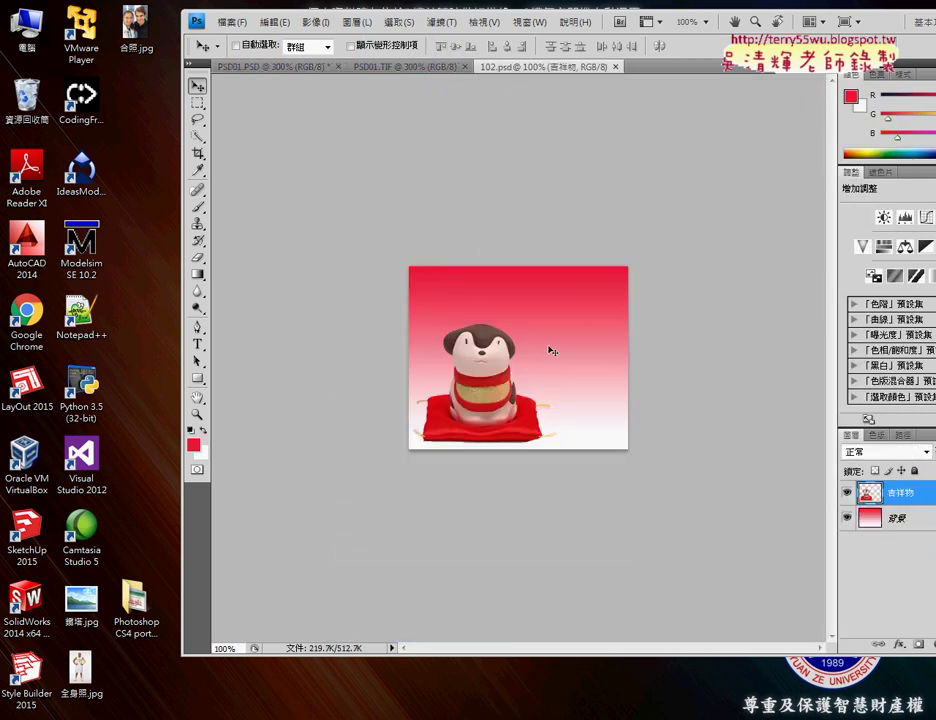
pyautogui.hotkey('ctrl', '+')
pyautogui.hotkey('ctrl', '+')
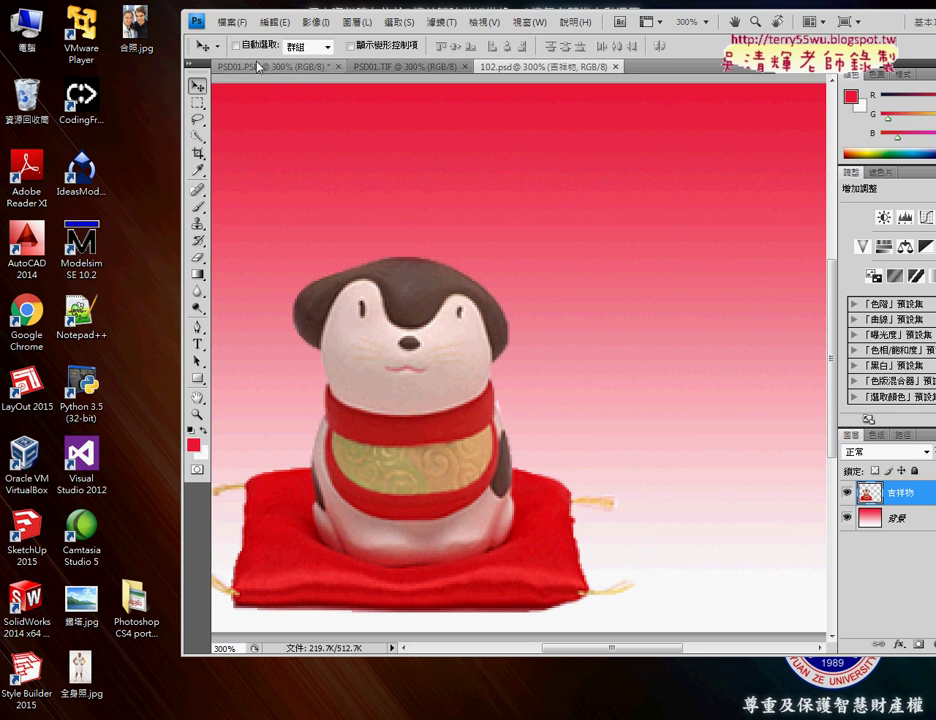
pyautogui.click(258, 65)
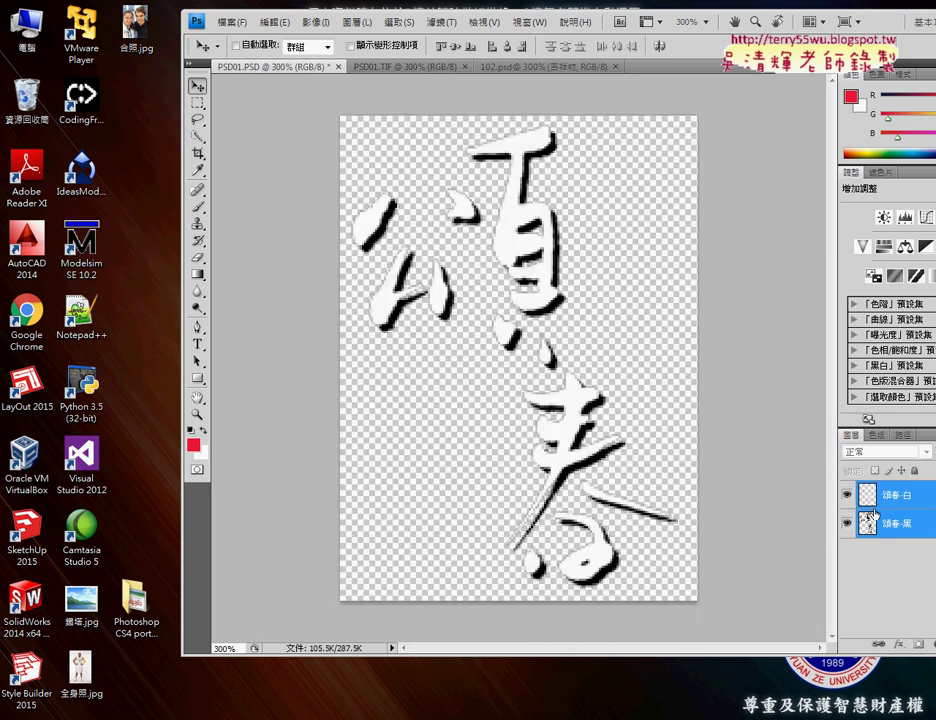
pyautogui.doubleClick(660, 24)
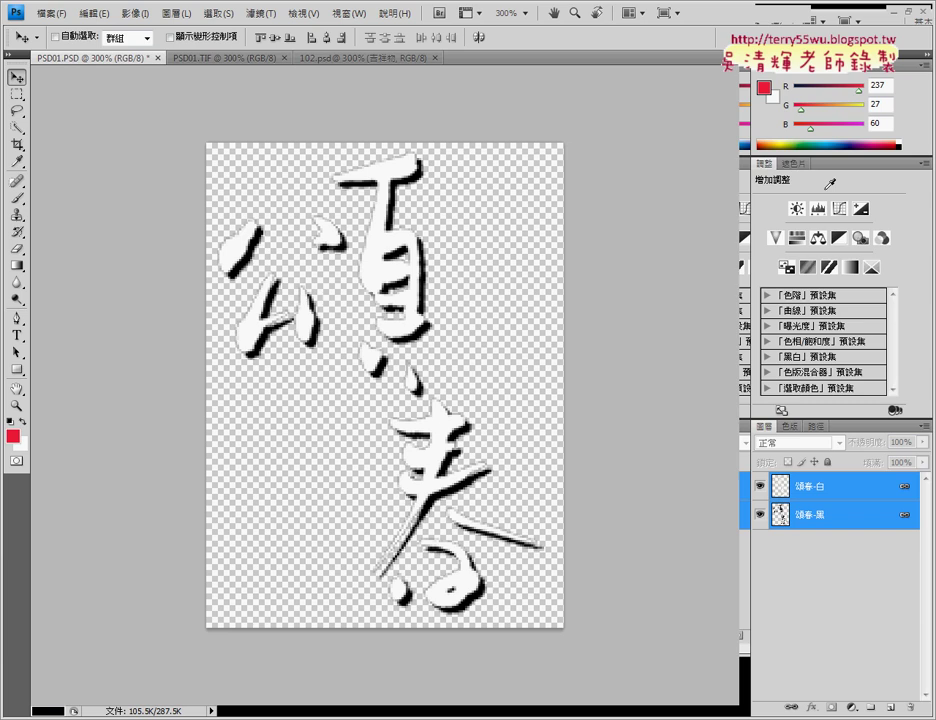
# - Duplicate the white and black-shadow 頌春 layers with 複製圖層, choosing 102.psd as the destination document
pyautogui.rightClick(838, 505)
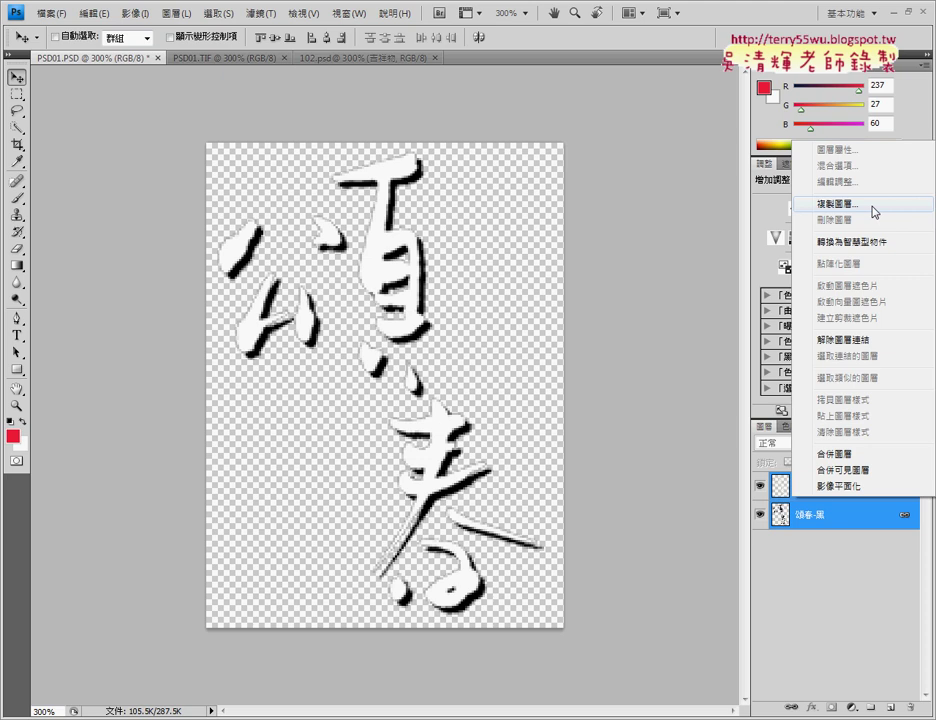
pyautogui.moveTo(795, 447)
pyautogui.mouseDown()
pyautogui.moveTo(790, 548)
pyautogui.moveTo(560, 108)
pyautogui.moveTo(381, 72)
pyautogui.mouseUp()
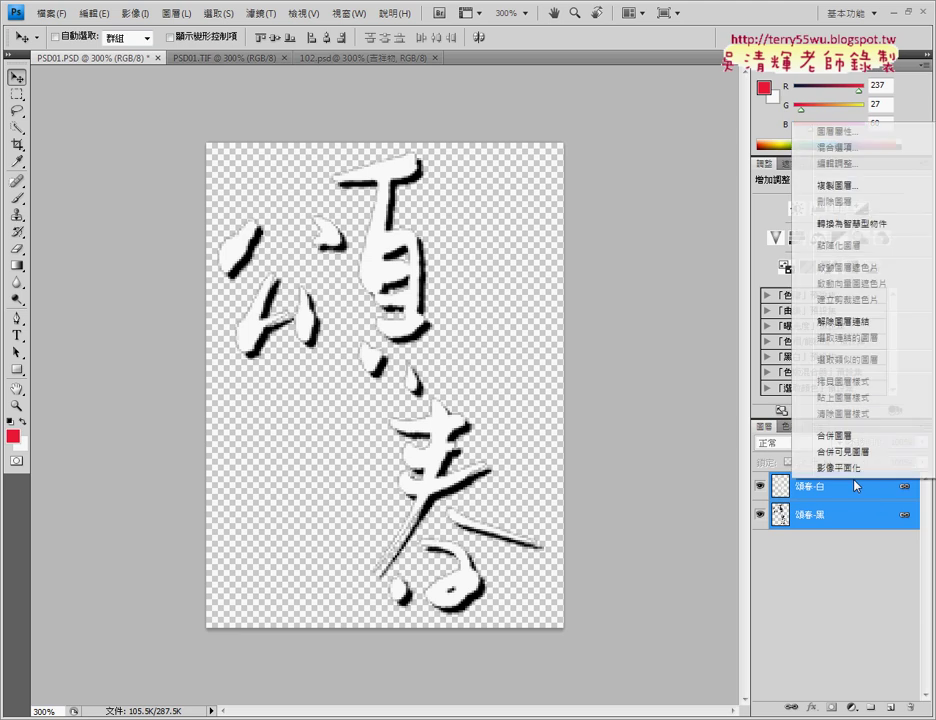
pyautogui.click(798, 186)
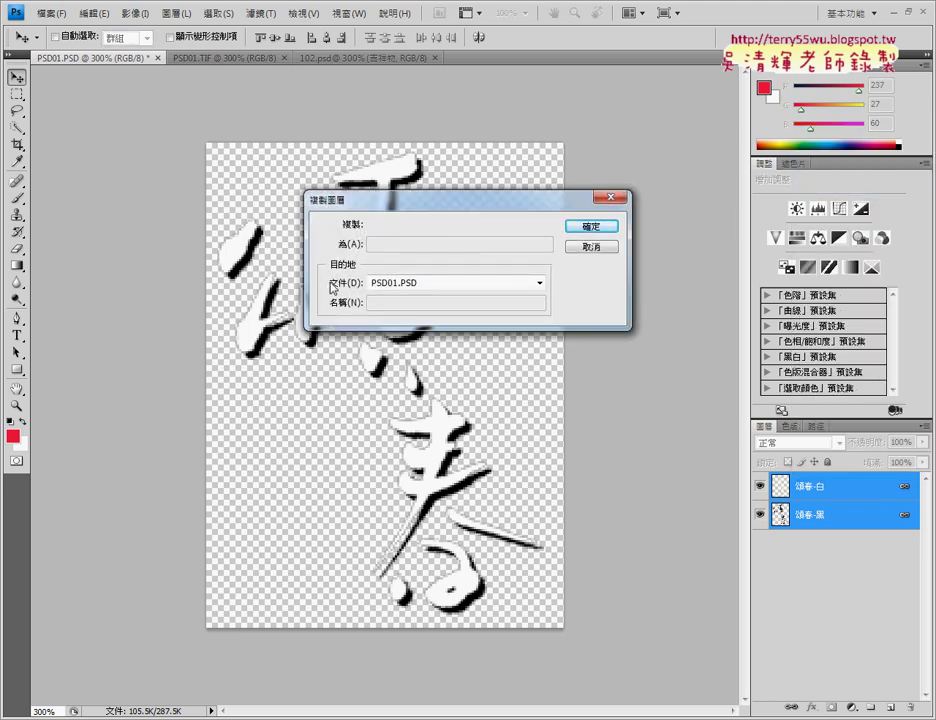
pyautogui.click(392, 288)
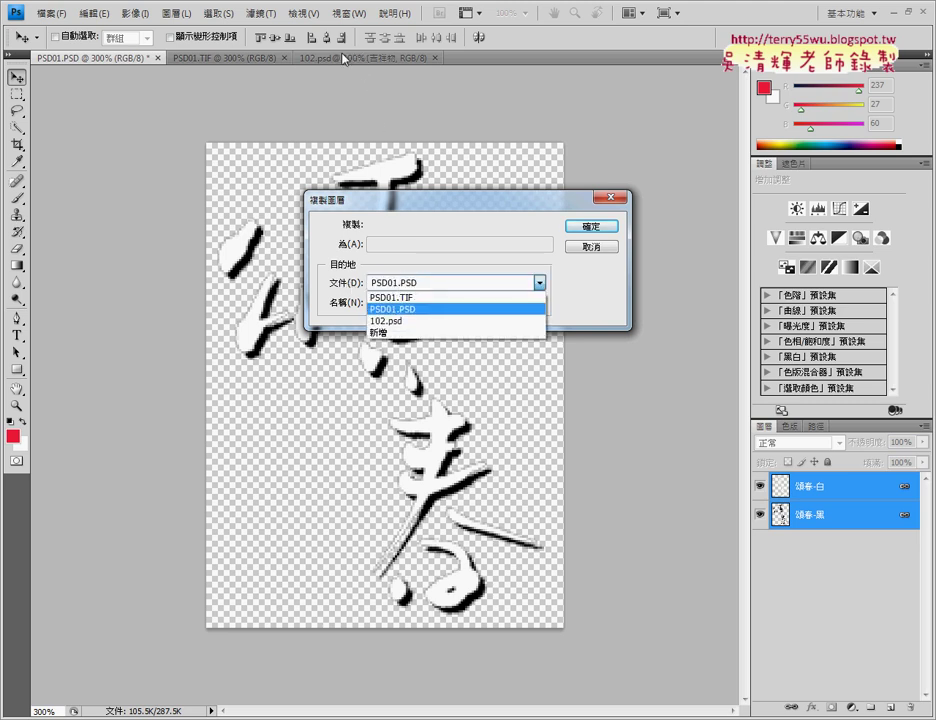
pyautogui.click(400, 321)
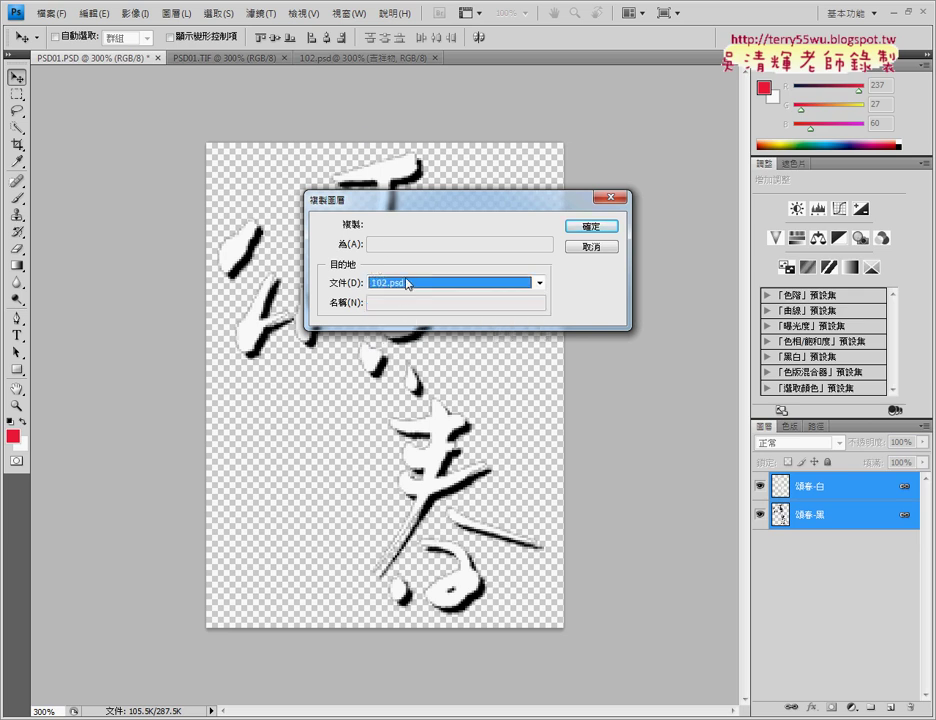
pyautogui.click(610, 228)
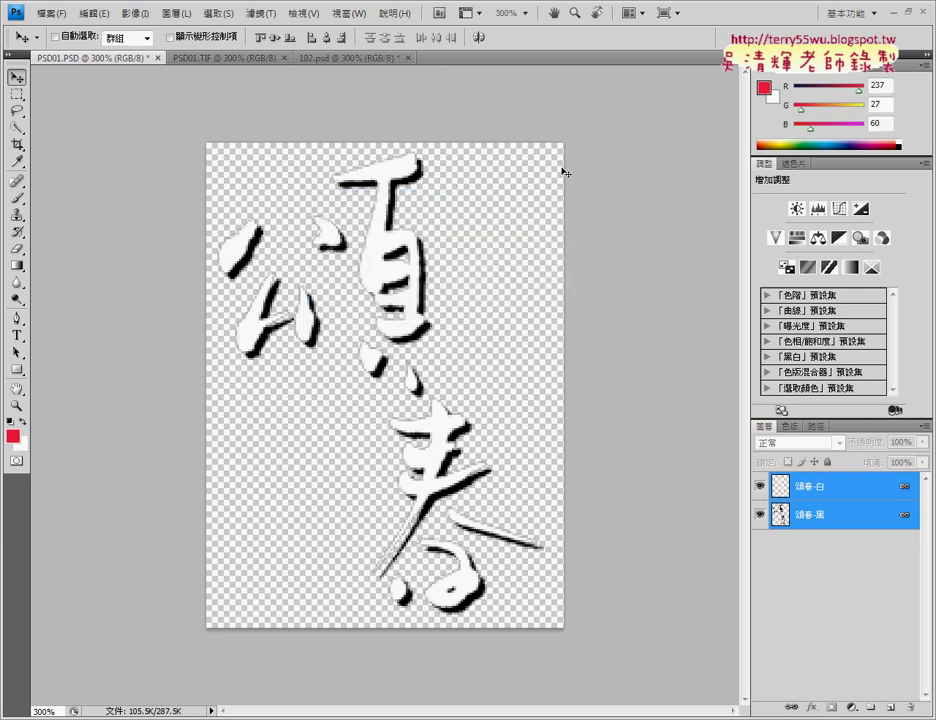
# - In 102.psd, move the 頌春 calligraphy to the right side beside the mascot
pyautogui.click(344, 60)
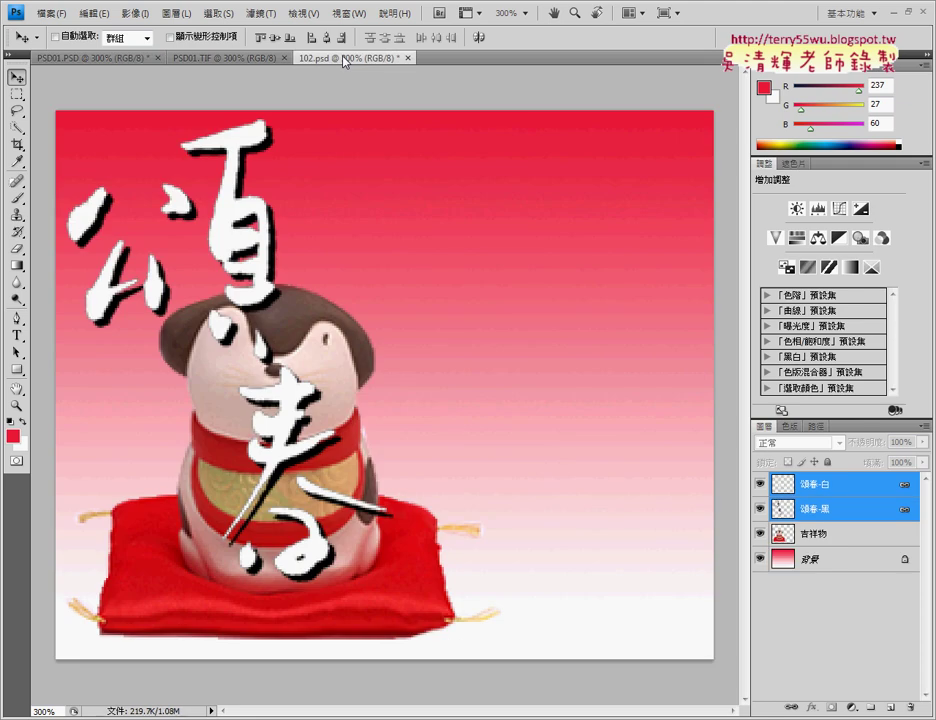
pyautogui.moveTo(292, 150)
pyautogui.mouseDown()
pyautogui.moveTo(584, 178)
pyautogui.moveTo(563, 155)
pyautogui.mouseUp()
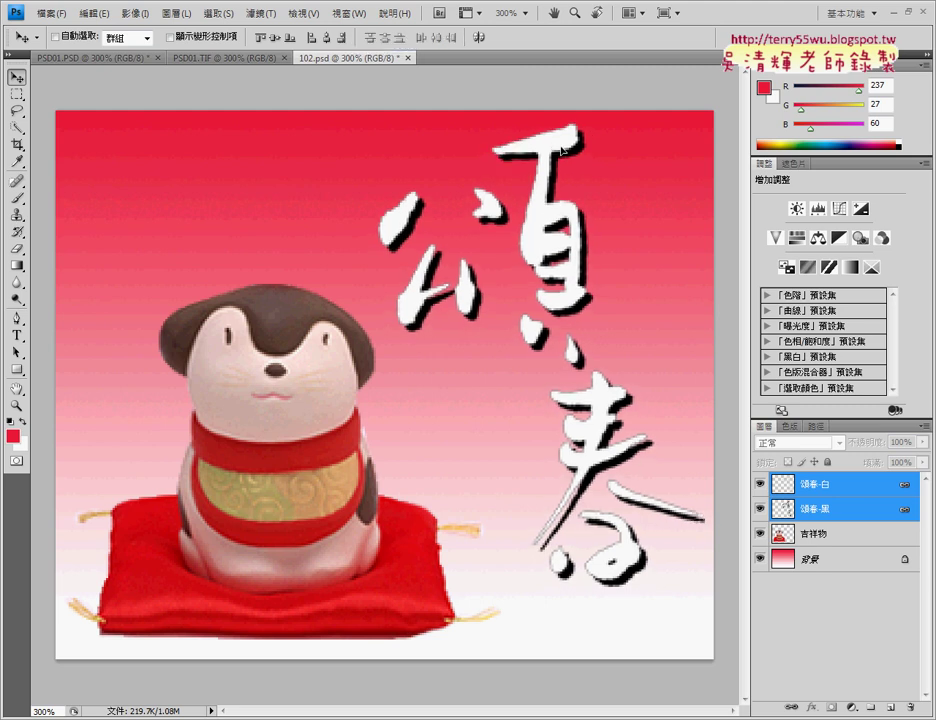
pyautogui.moveTo(563, 155)
pyautogui.mouseDown()
pyautogui.moveTo(570, 146)
pyautogui.moveTo(562, 144)
pyautogui.mouseUp()
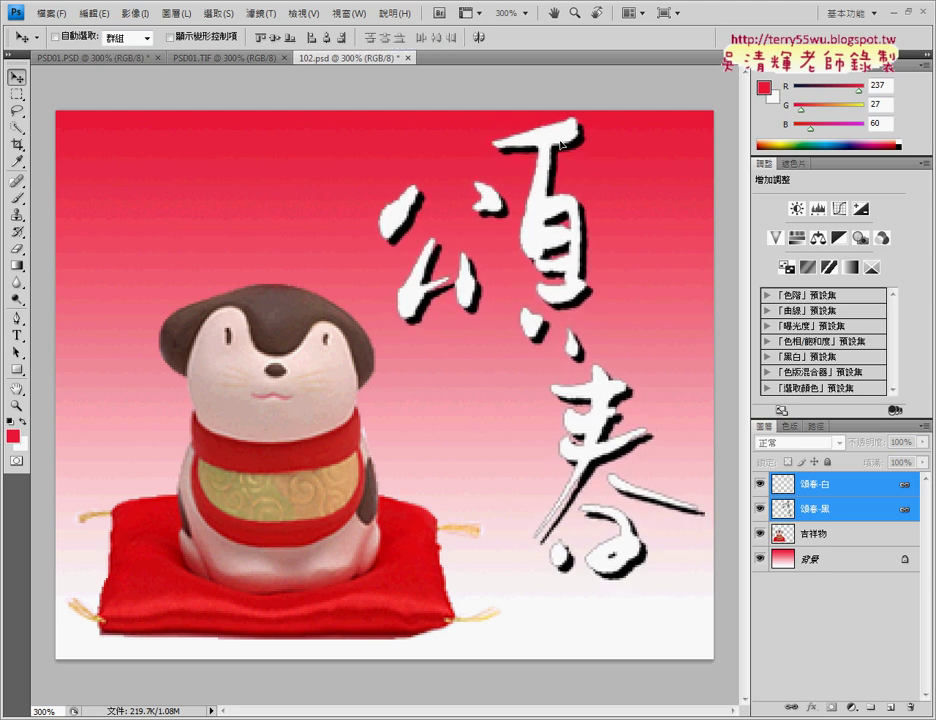
# - Compare the calligraphy placement in 102.psd against the PSD01.TIF reference card, ending on 102.psd
pyautogui.click(201, 58)
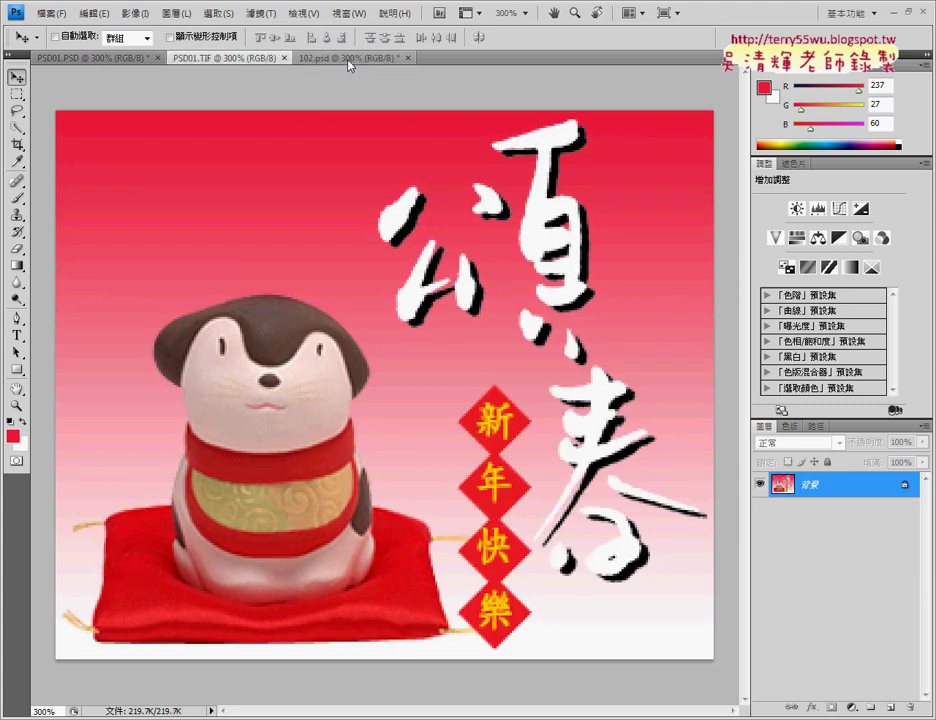
pyautogui.click(349, 60)
pyautogui.click(248, 58)
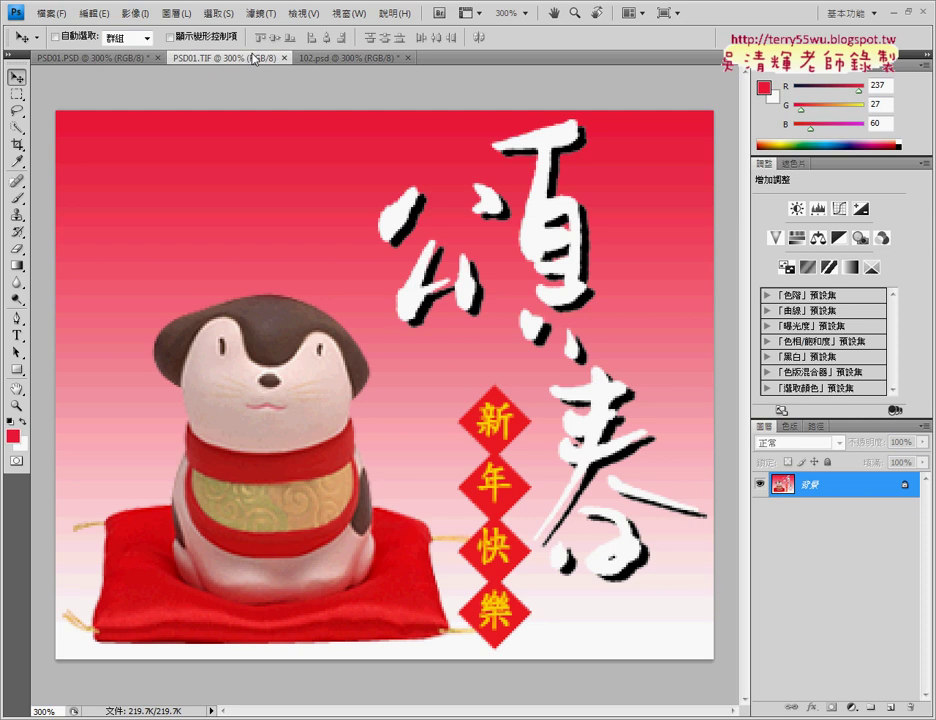
pyautogui.click(371, 59)
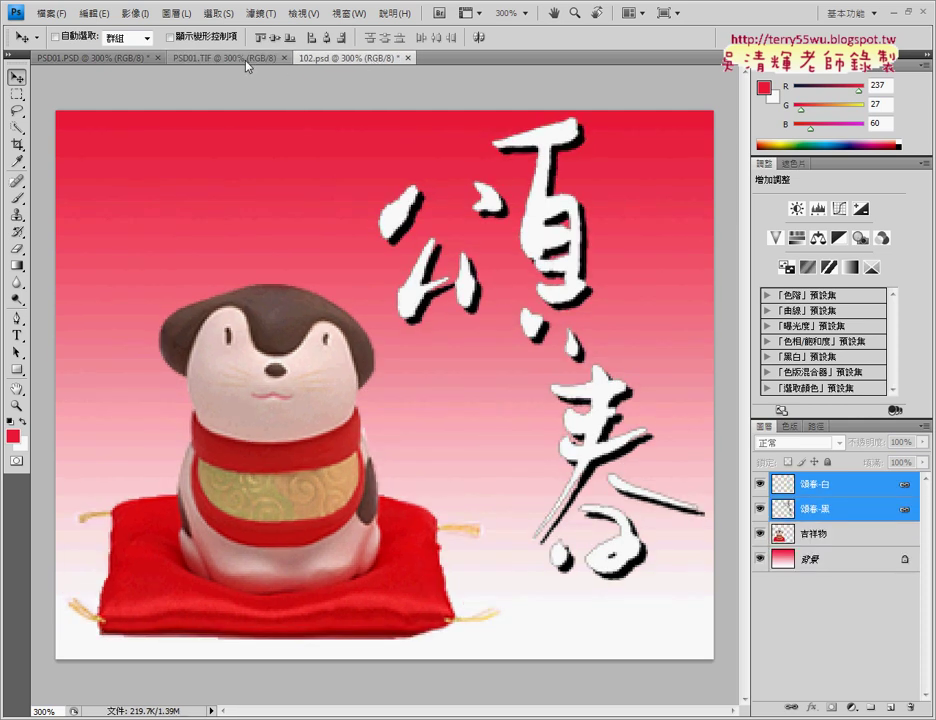
pyautogui.click(248, 60)
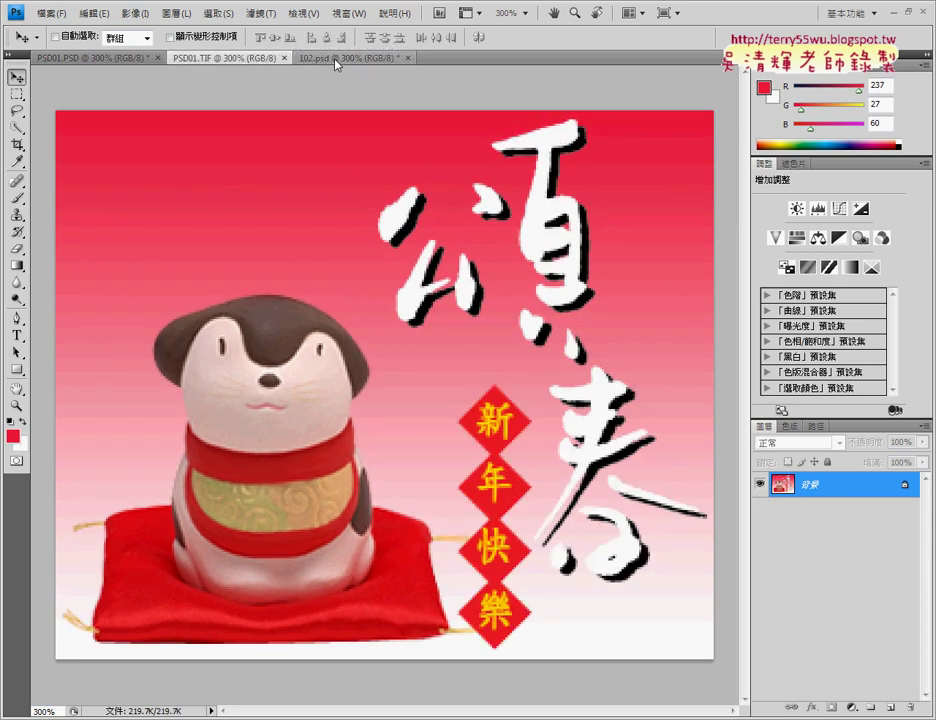
pyautogui.click(333, 62)
pyautogui.click(237, 60)
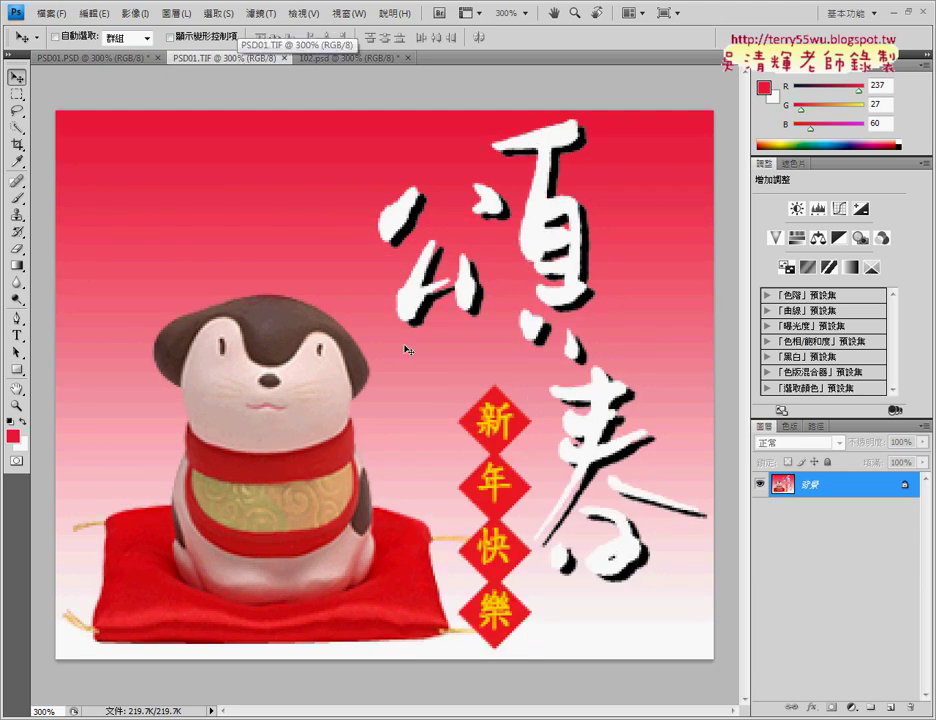
pyautogui.click(355, 60)
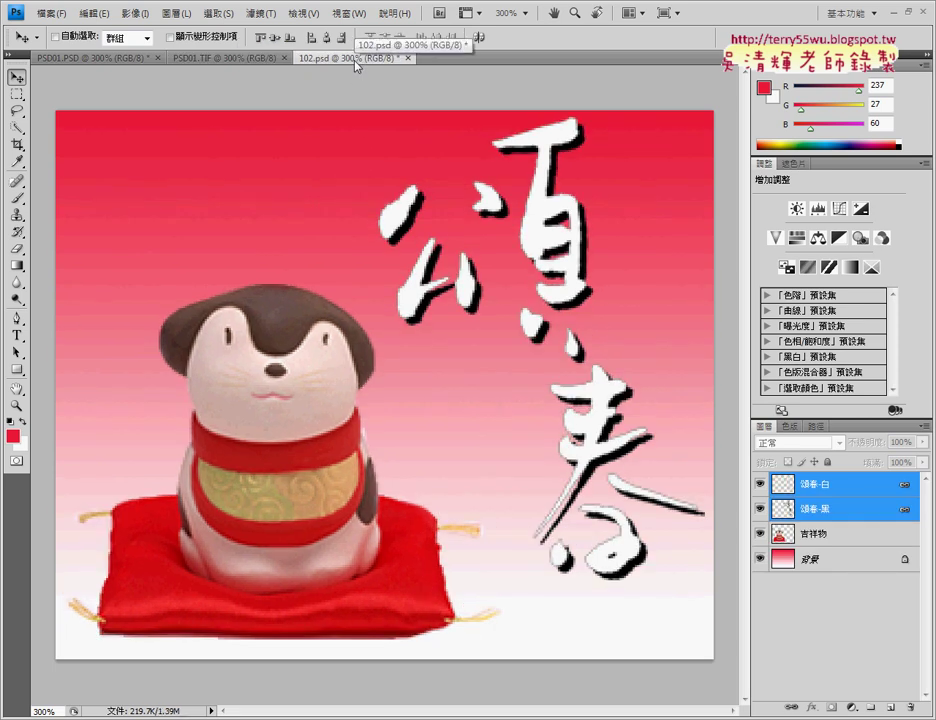